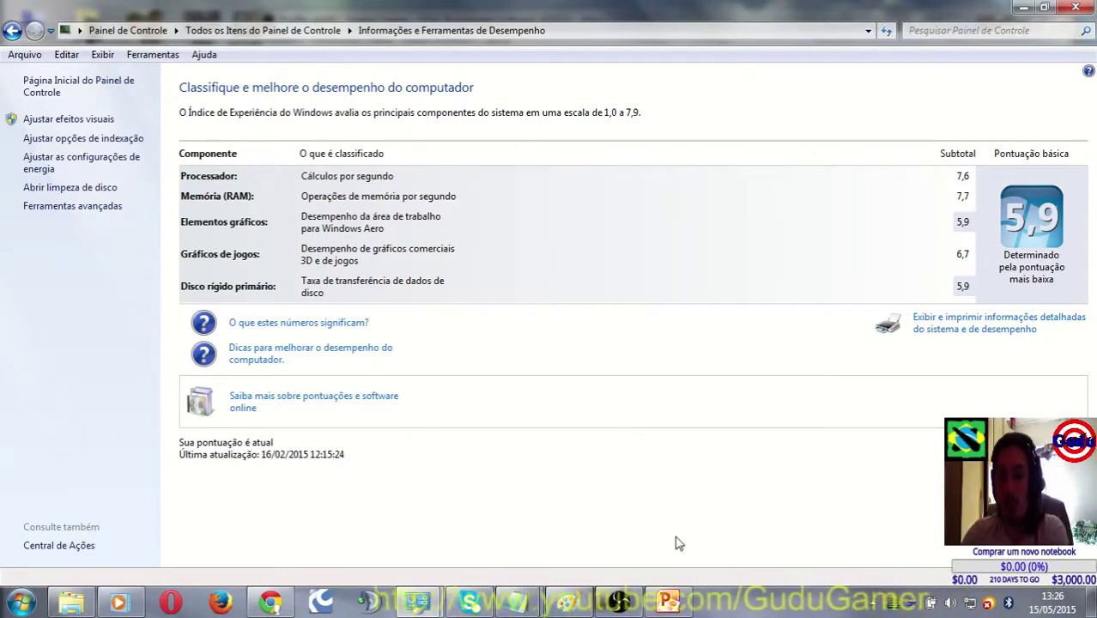
Open the NVIDIA Control Panel from the NVIDIA notification-area icon
click(876, 604)
right_click(896, 605)
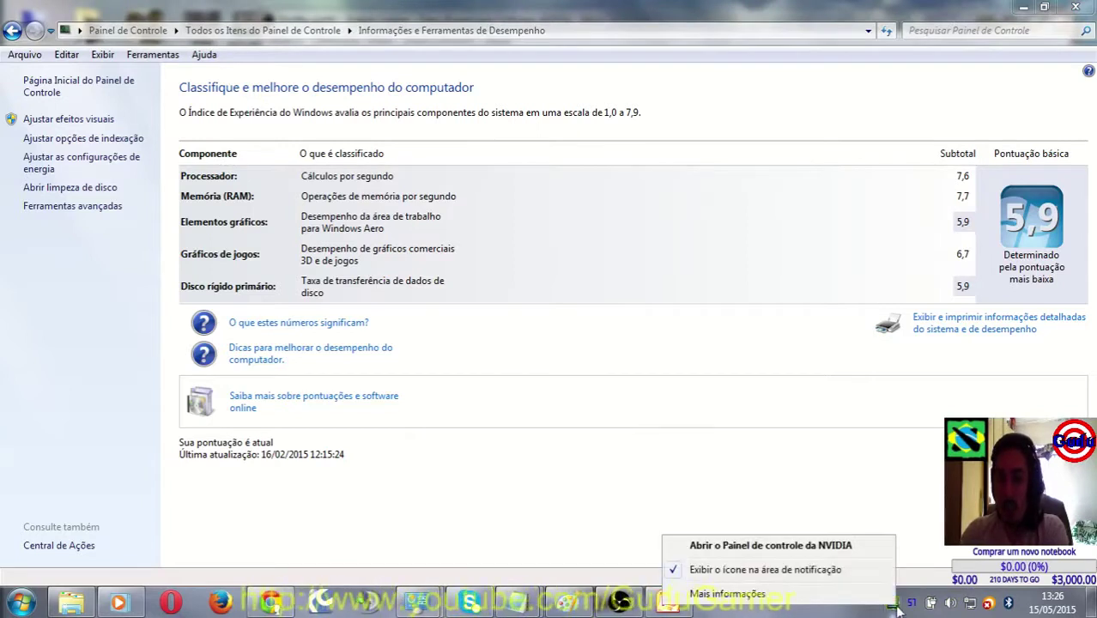
click(846, 547)
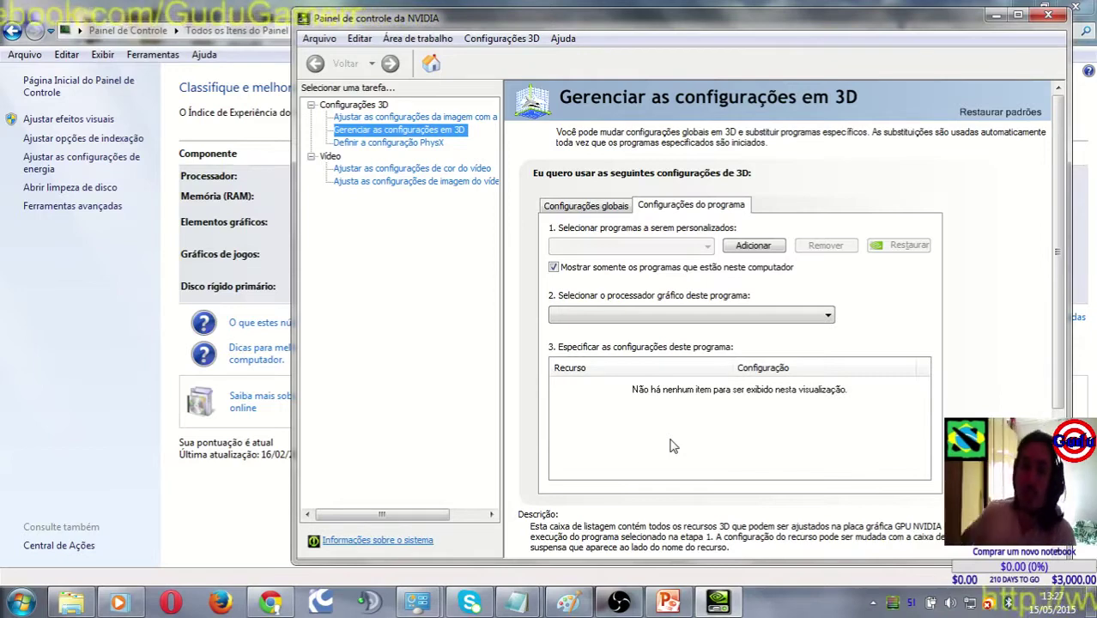
Switch to the Windows Control Panel and go back to the basic computer information page
click(9, 286)
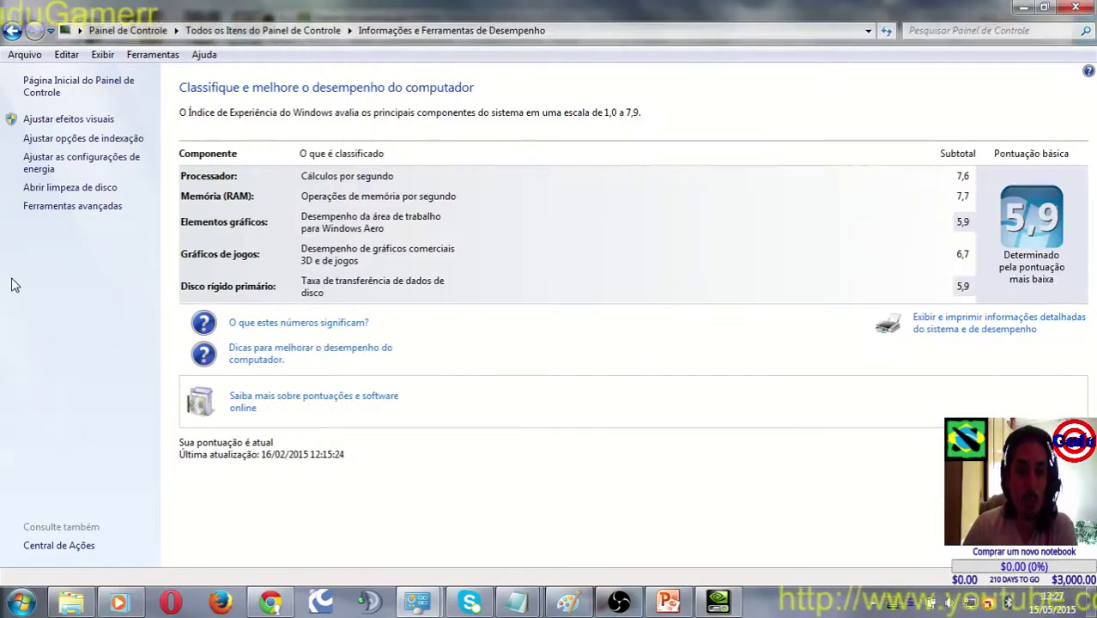
click(12, 32)
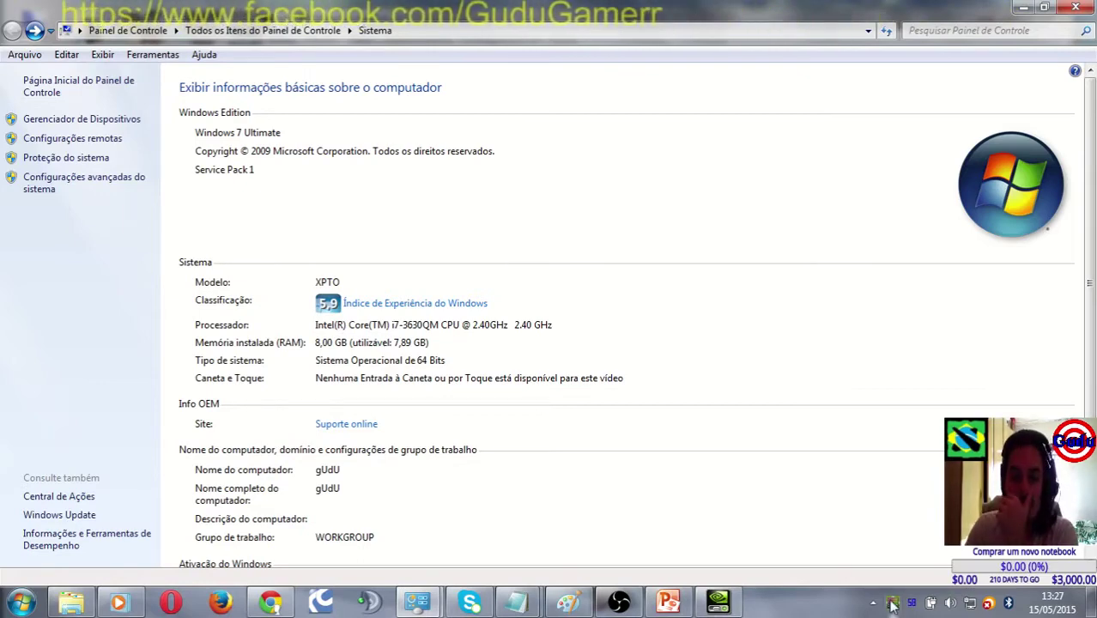
Return to the NVIDIA Control Panel and show the global 3D settings
click(699, 601)
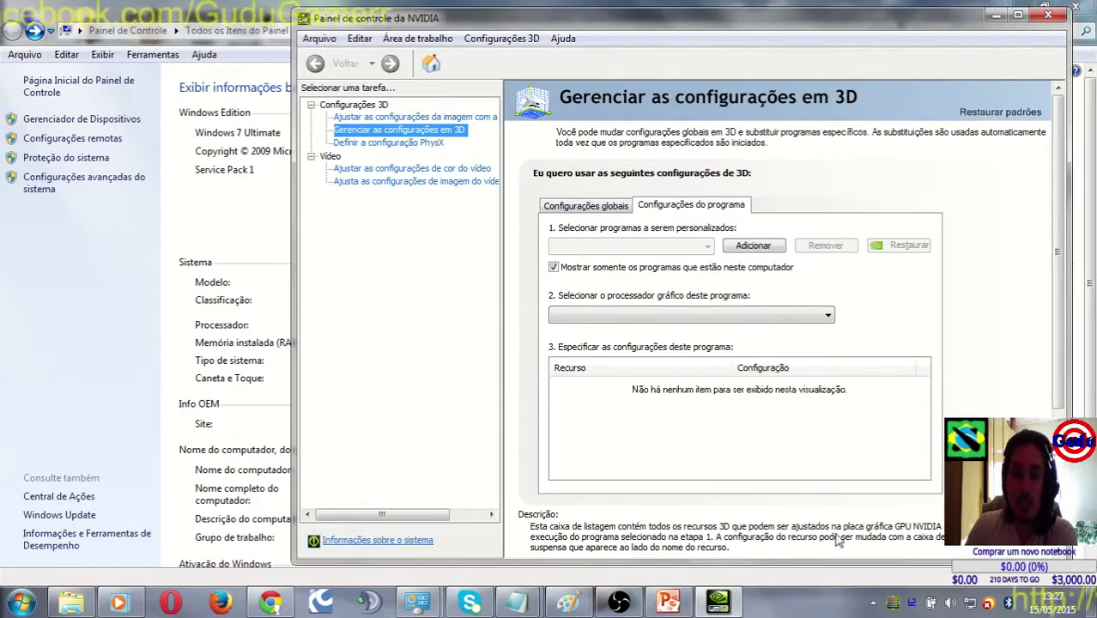
click(893, 608)
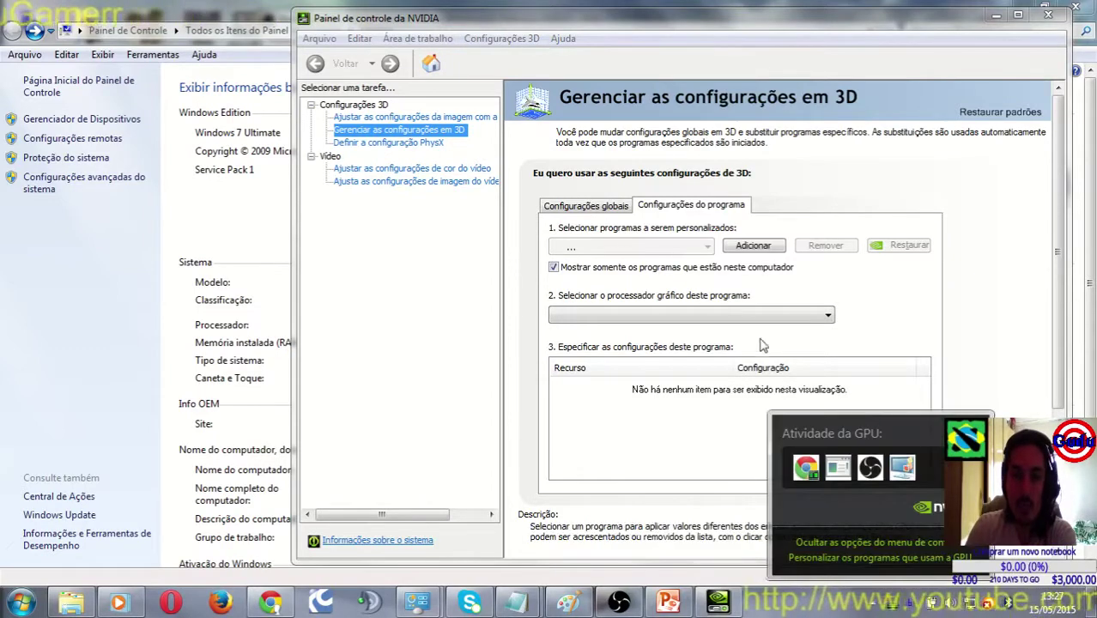
click(562, 210)
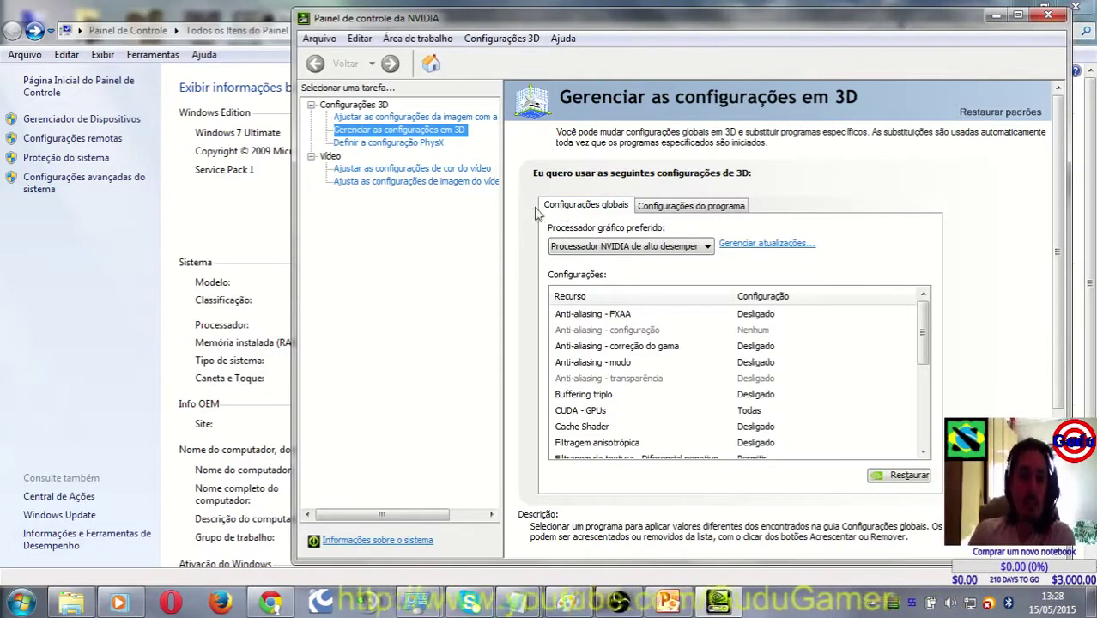
Check the 3D image preview settings page and the preferred graphics processor options in the global 3D settings
click(419, 119)
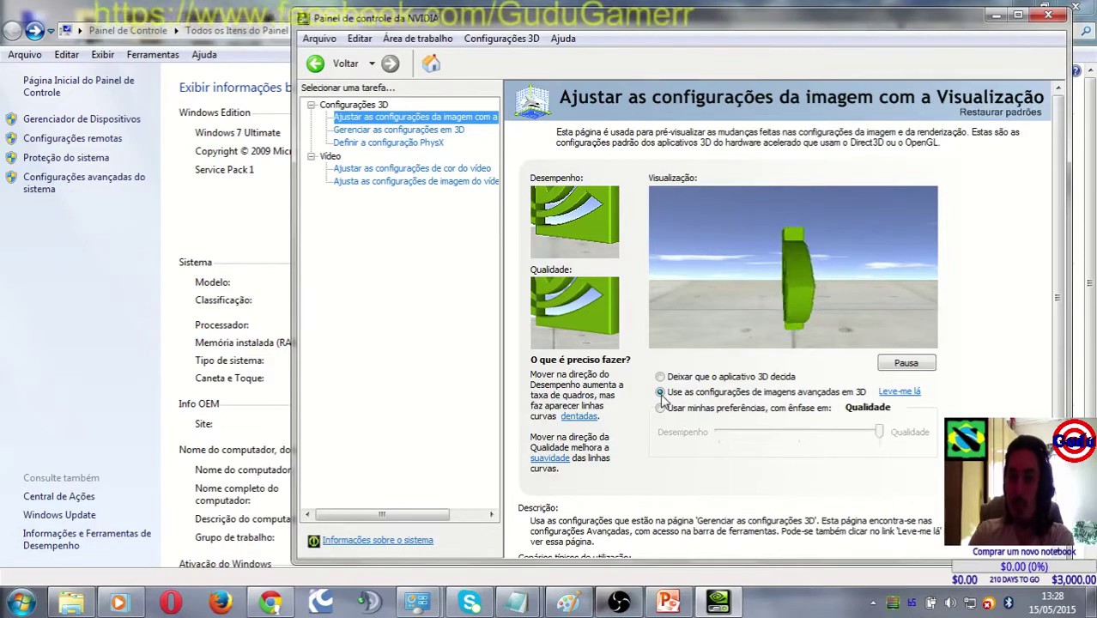
click(412, 130)
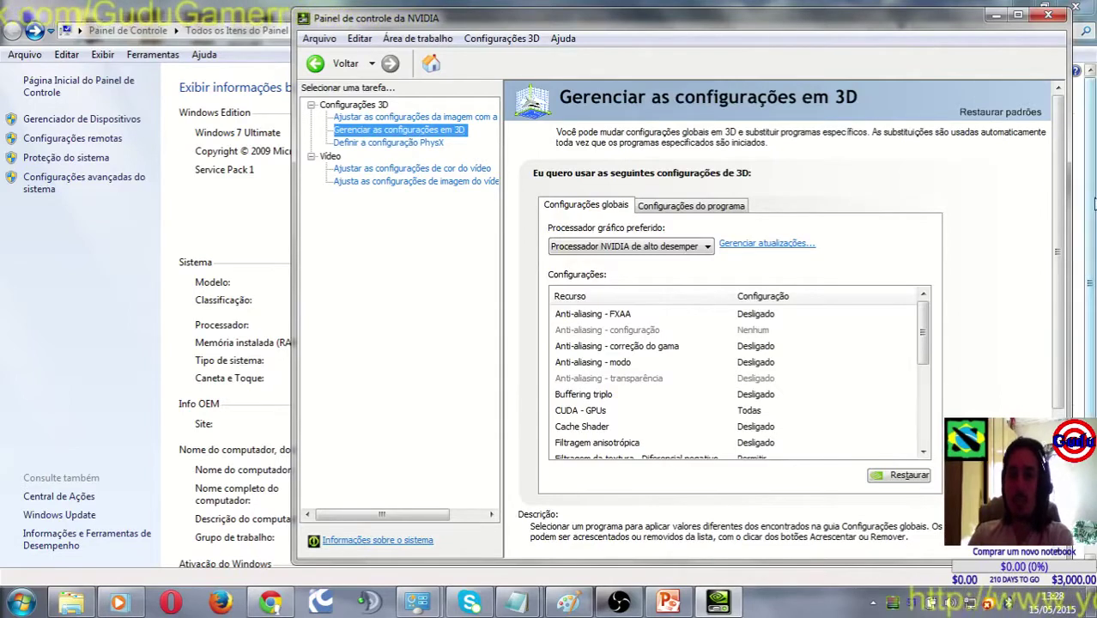
click(632, 247)
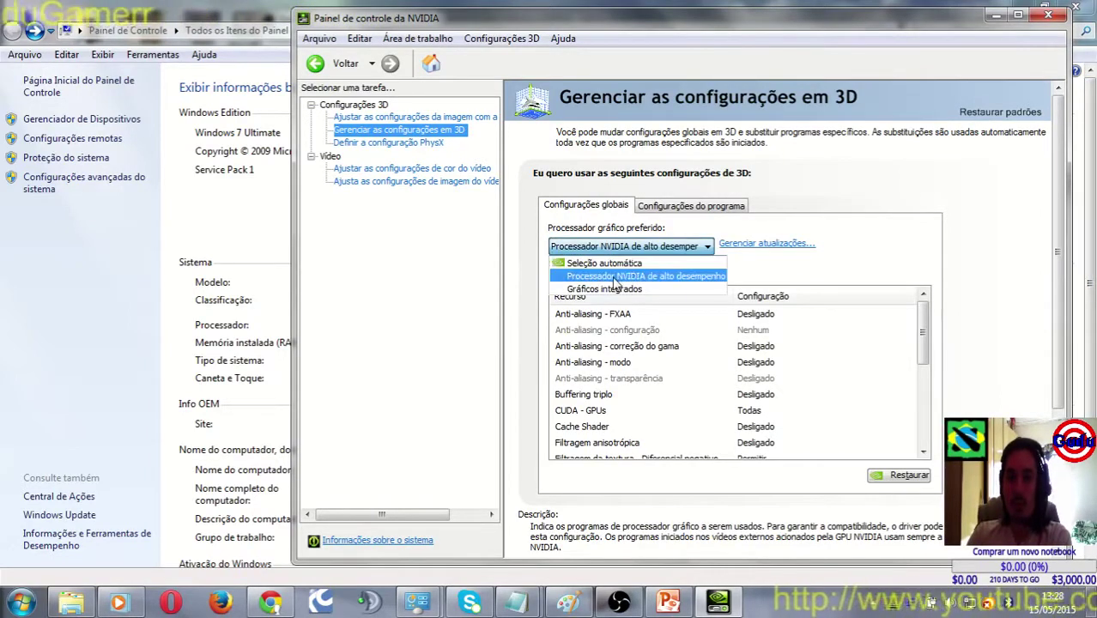
click(1036, 277)
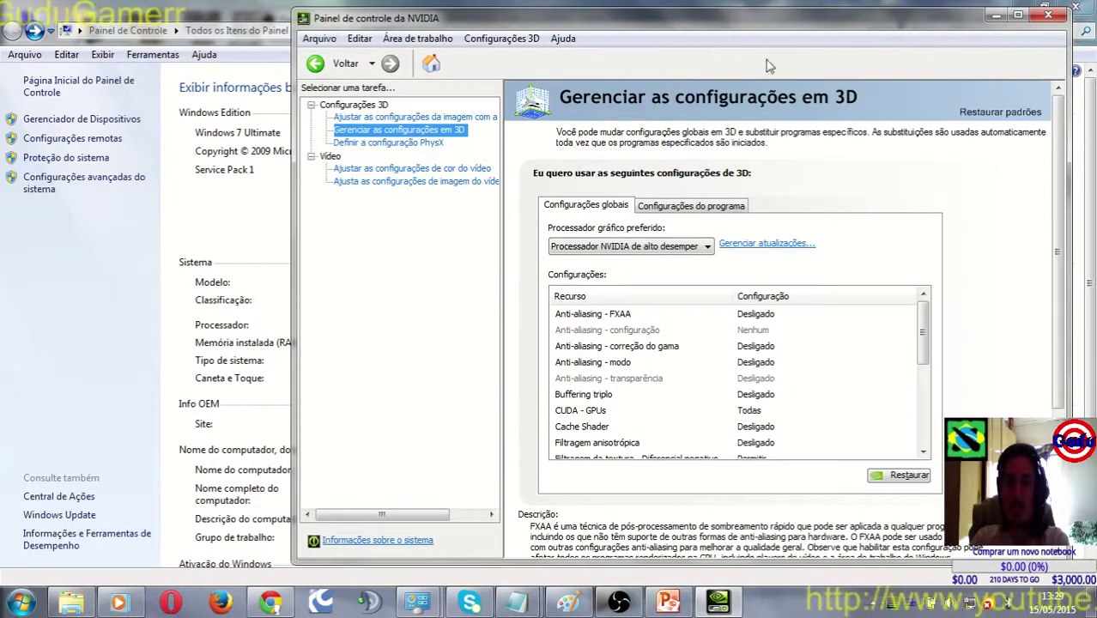
Maximize the NVIDIA Control Panel and review the global 3D features, including the options for maximum pre-rendered frames
click(1018, 15)
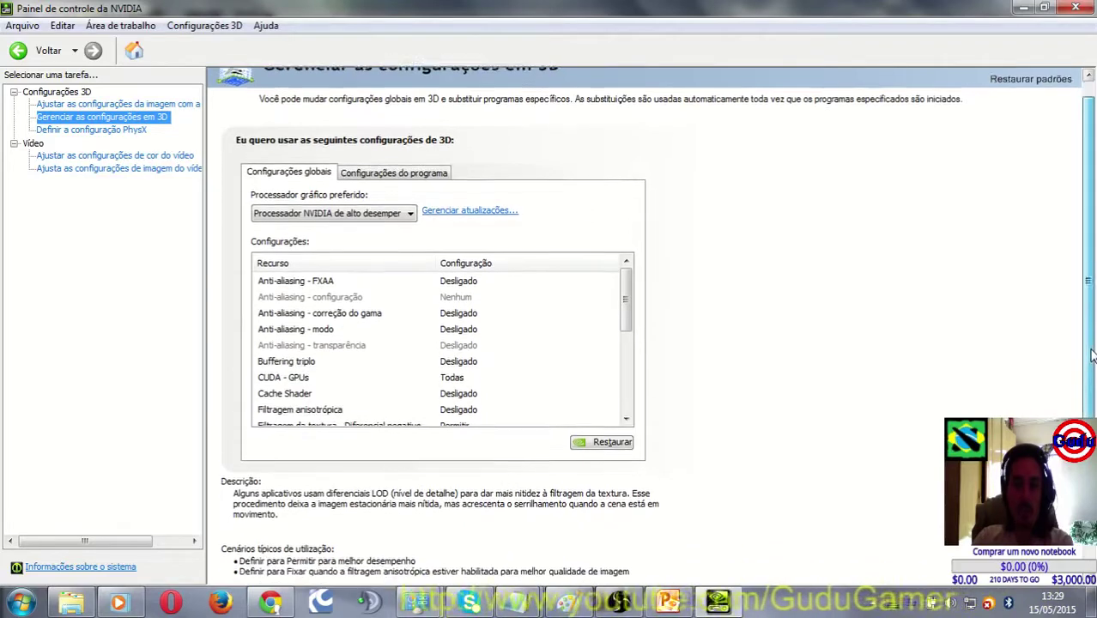
drag(1093, 339, 1093, 414)
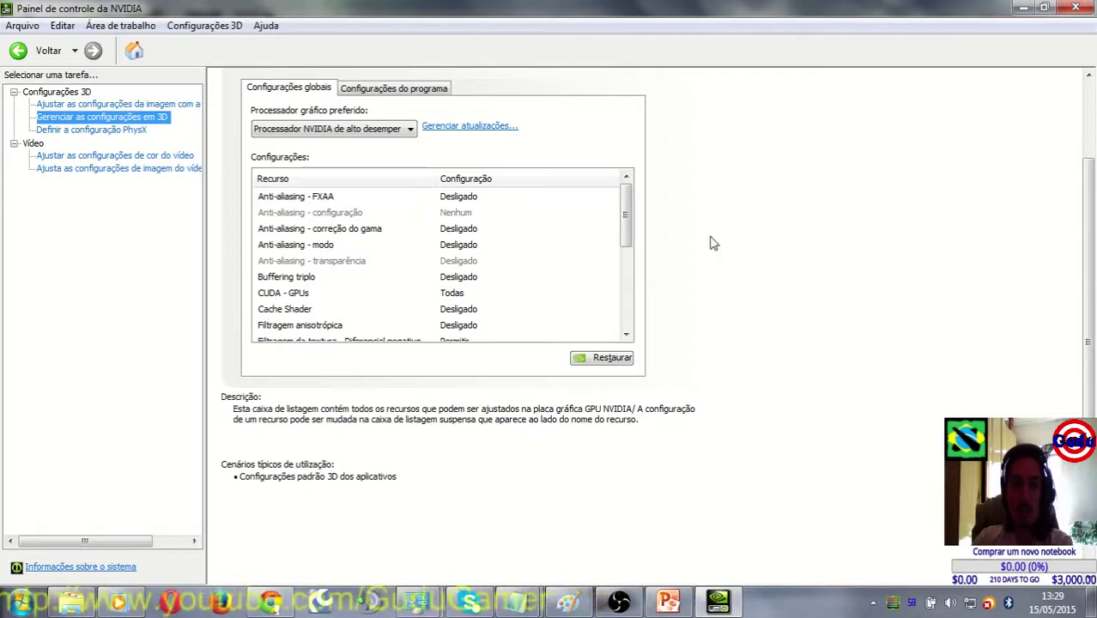
drag(630, 231, 632, 289)
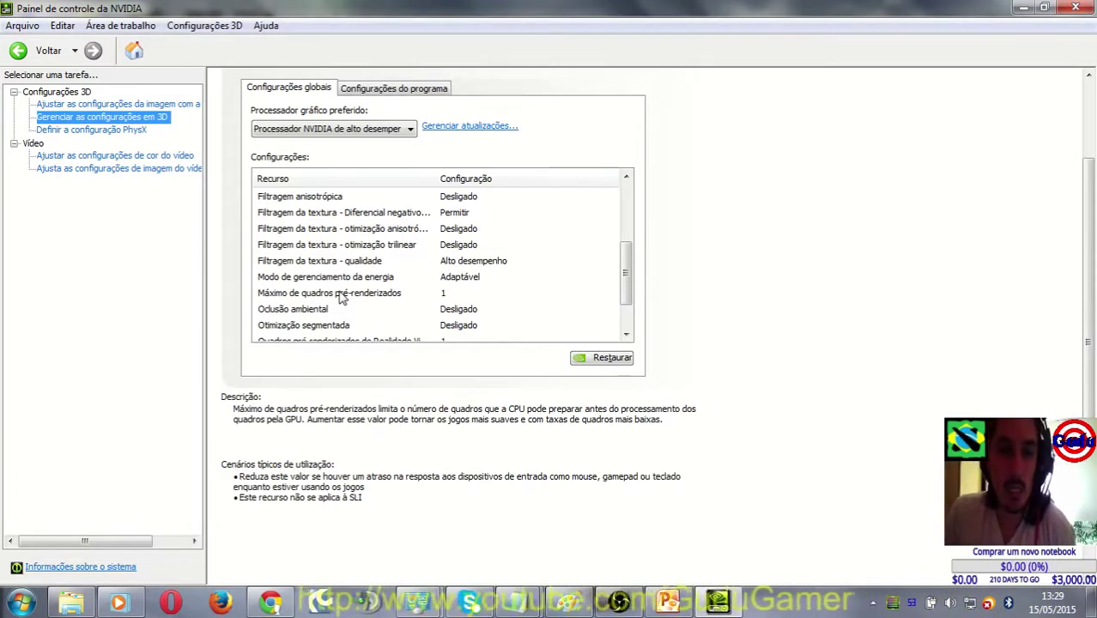
click(490, 293)
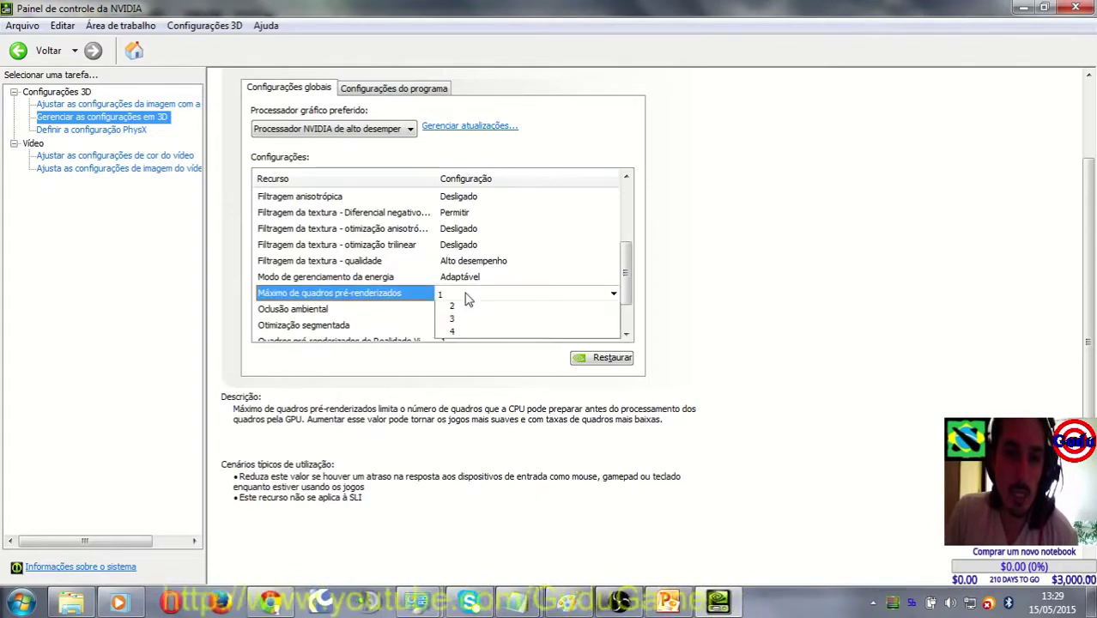
click(713, 273)
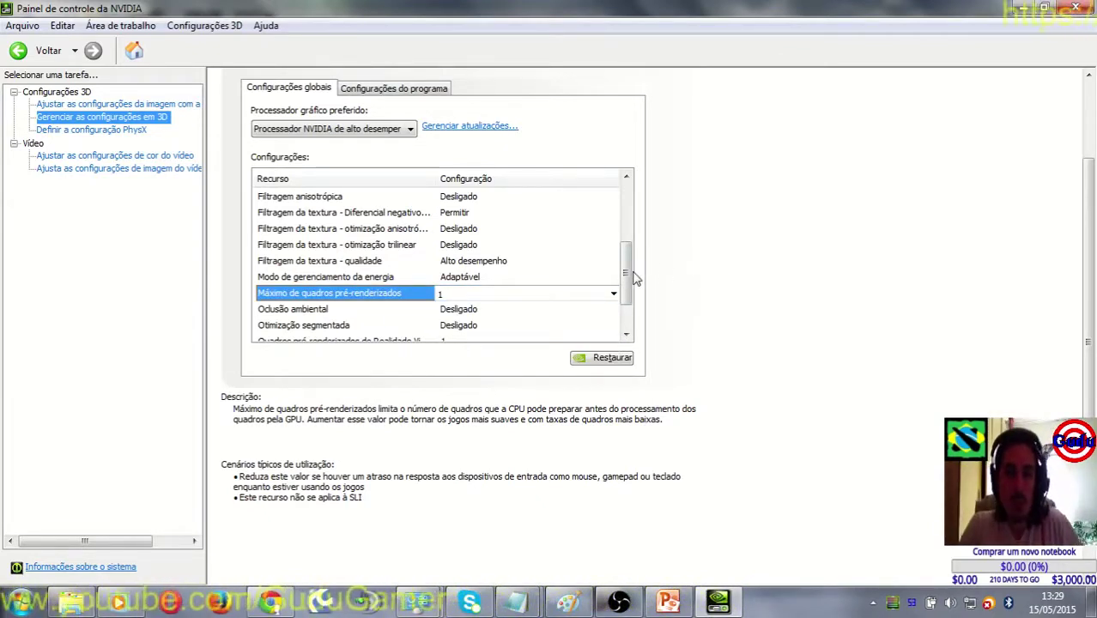
drag(634, 270, 630, 300)
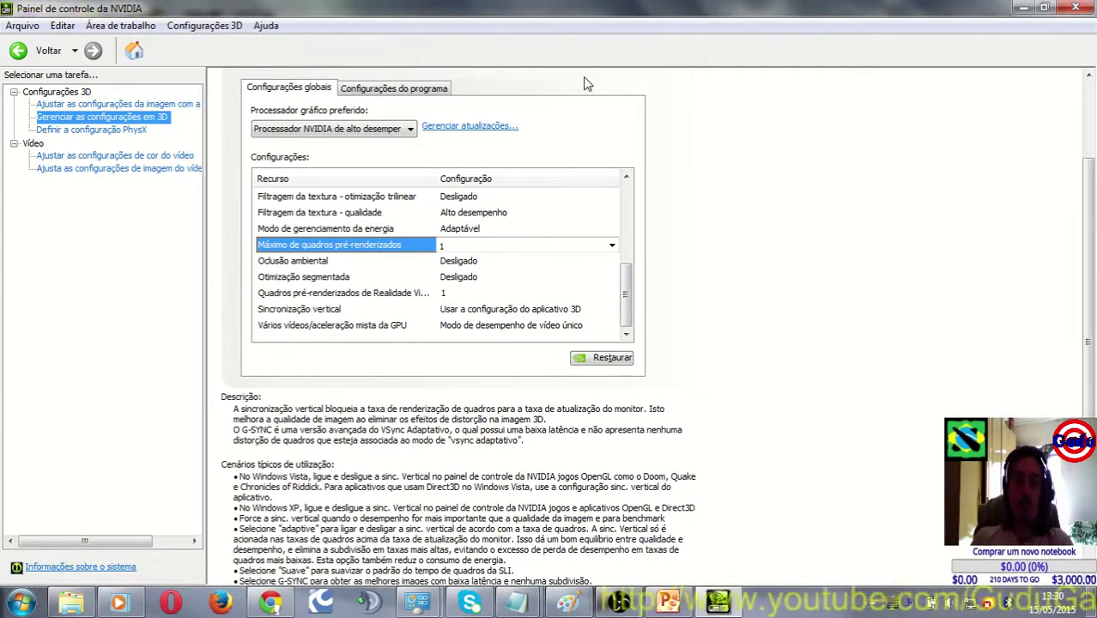
Select Tera (tera.exe) in the program-specific 3D settings and check its graphics processor options
click(421, 89)
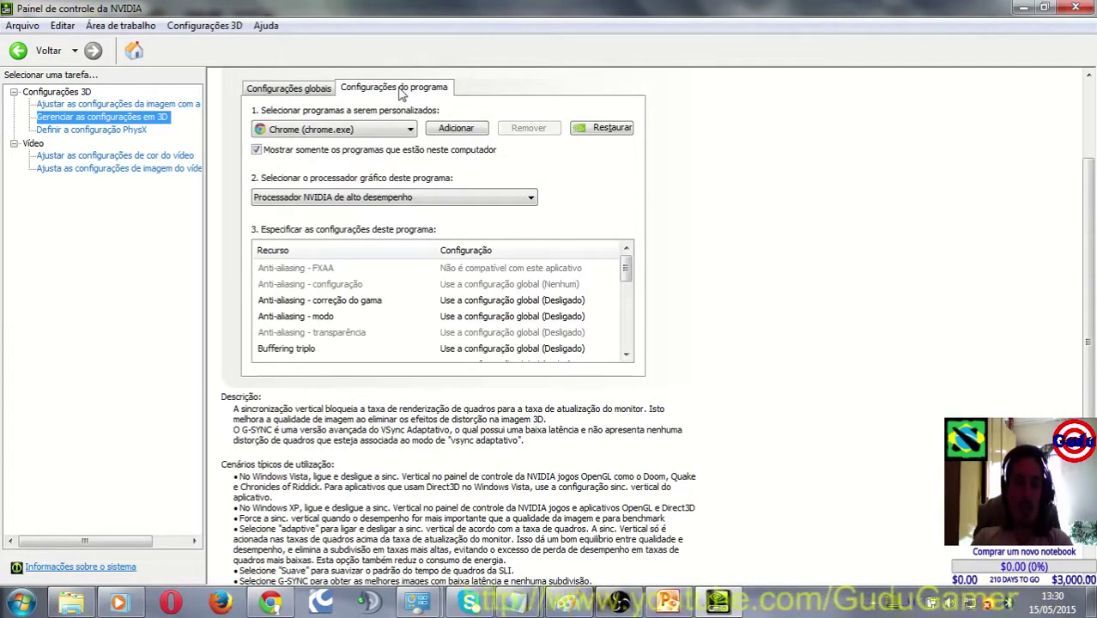
click(409, 130)
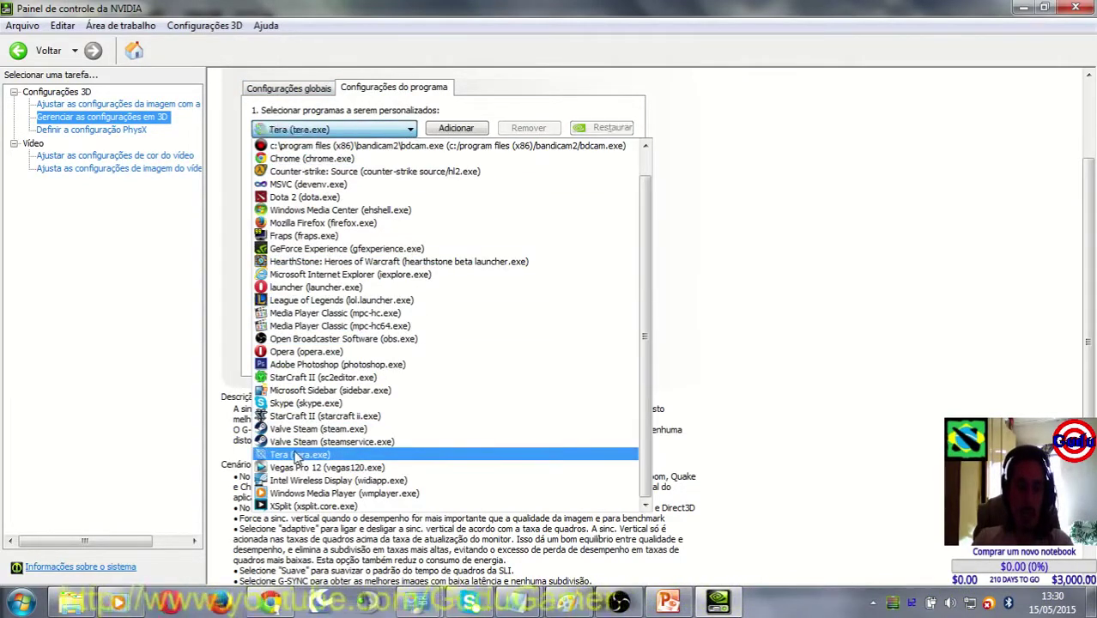
click(348, 455)
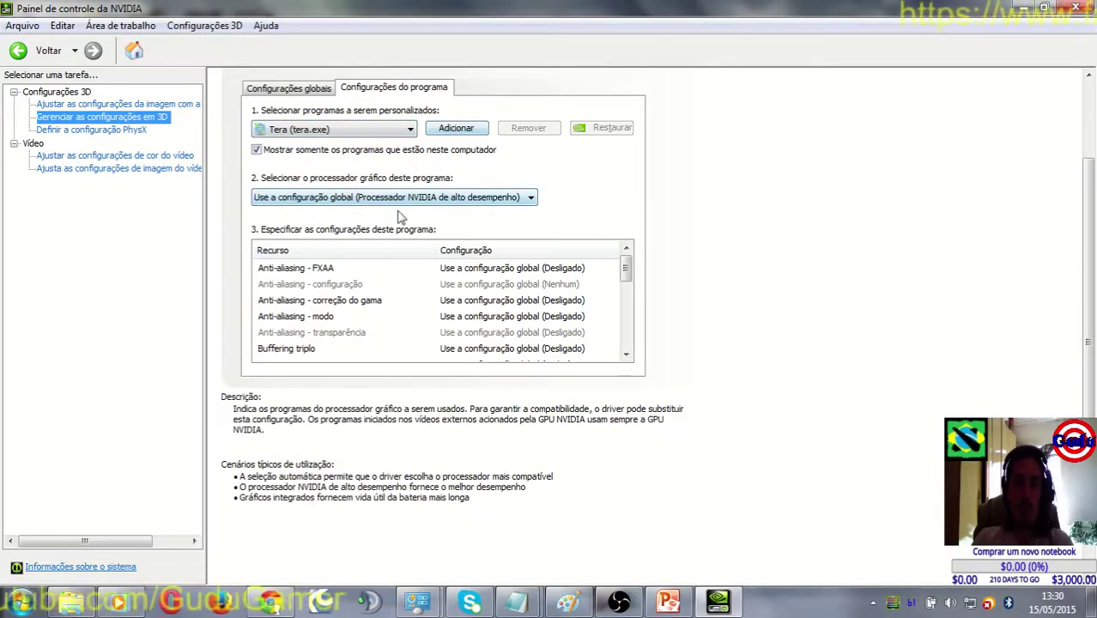
click(518, 199)
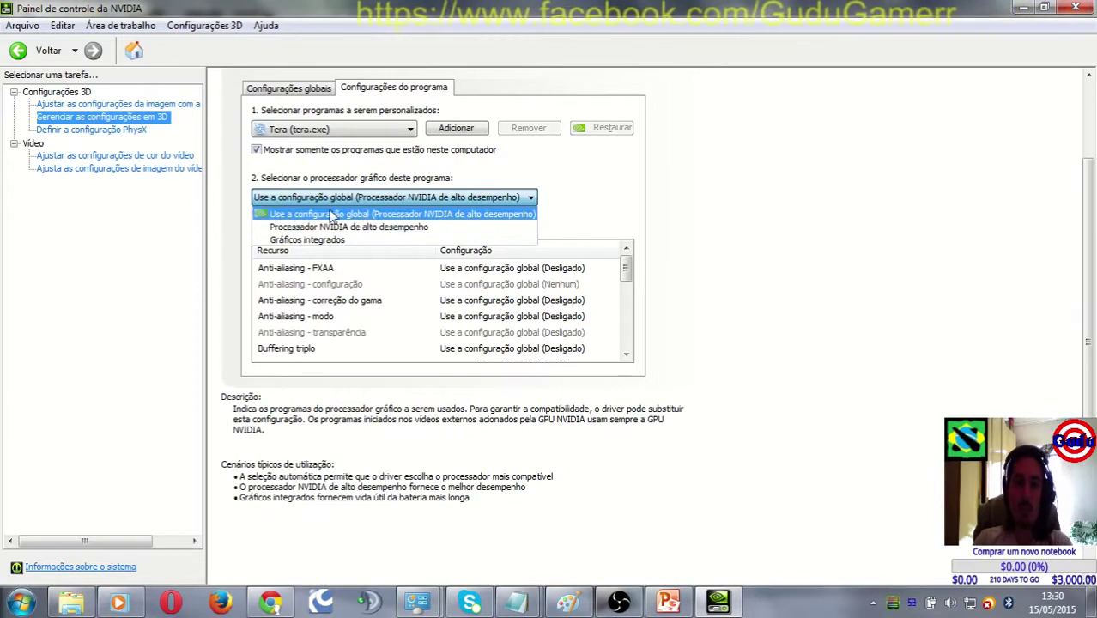
click(316, 101)
Check the preferred graphics processor choices in the global settings again
click(307, 90)
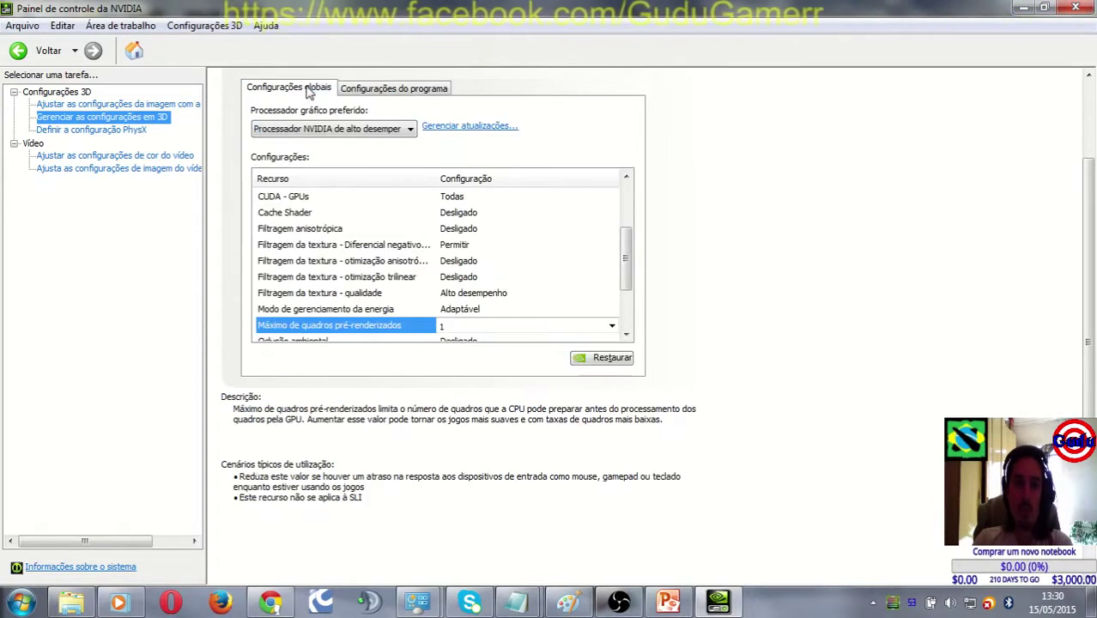
click(346, 130)
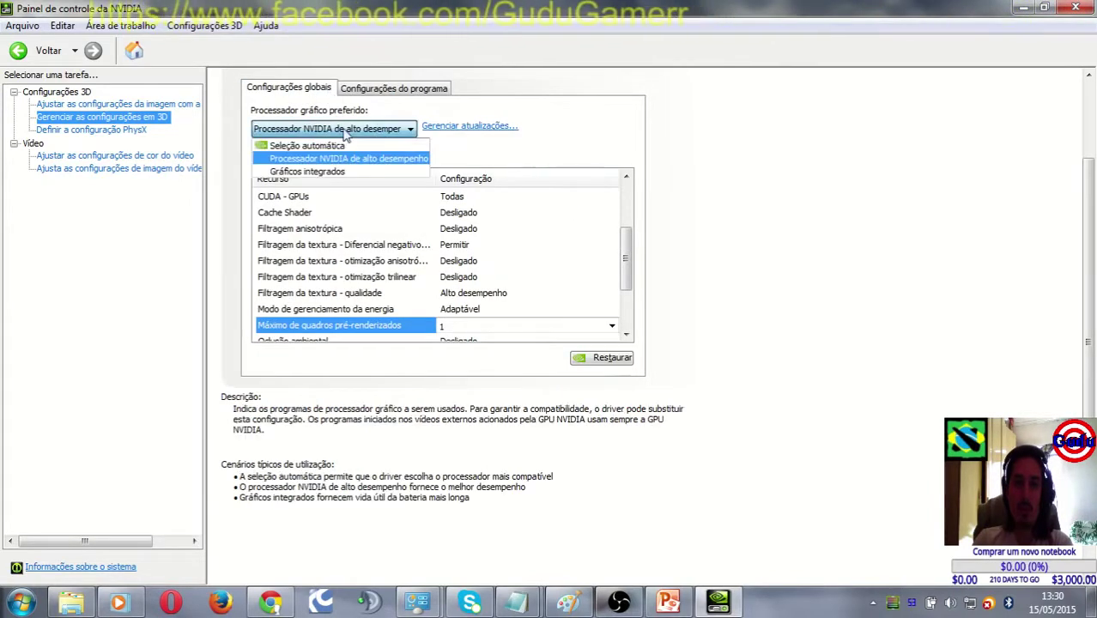
click(418, 103)
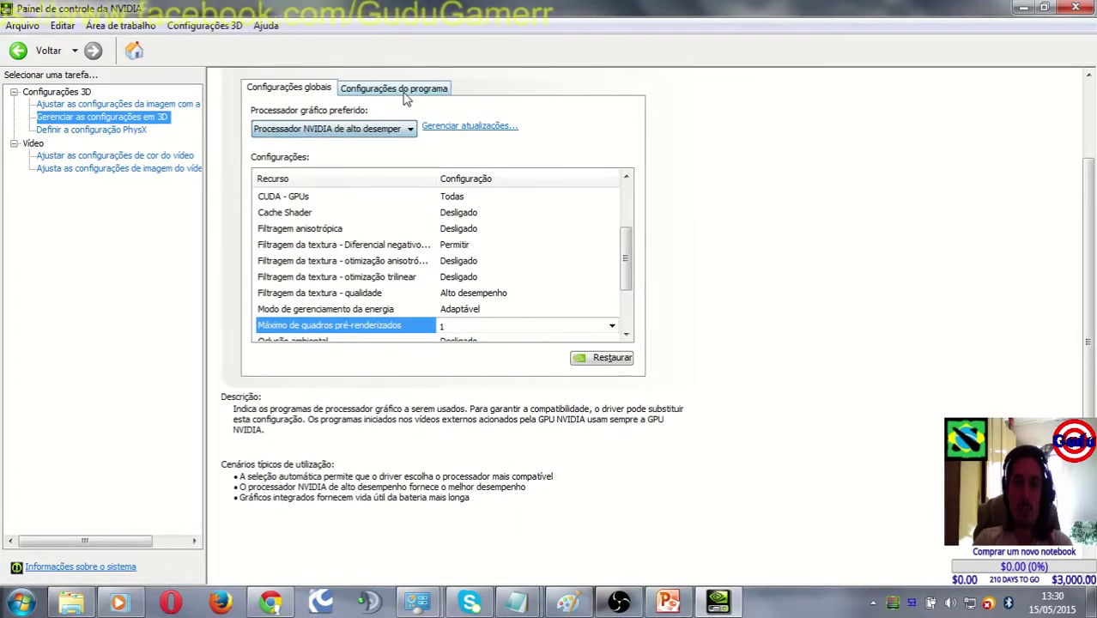
Return to the program-specific settings and look through the list of customizable programs, keeping Tera selected
click(411, 89)
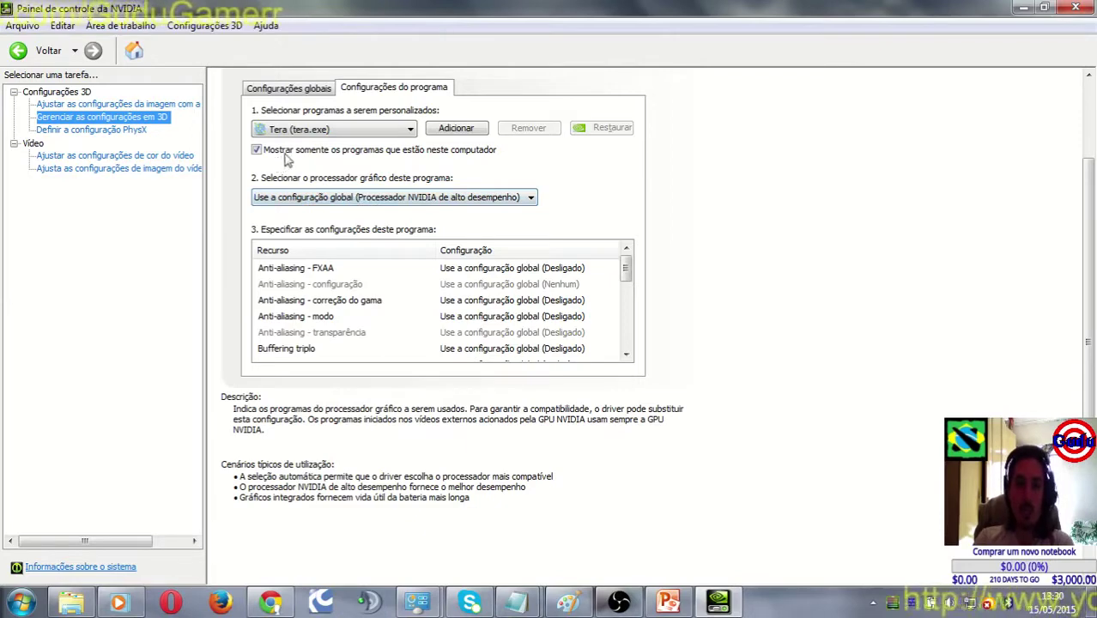
click(405, 129)
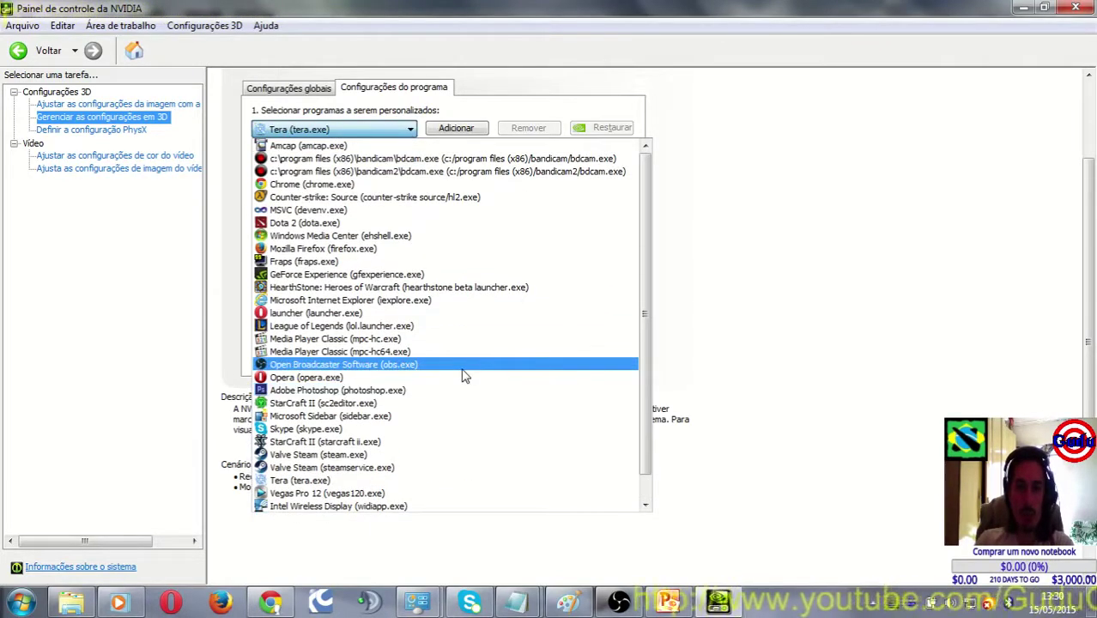
scroll(459, 369, down, 1)
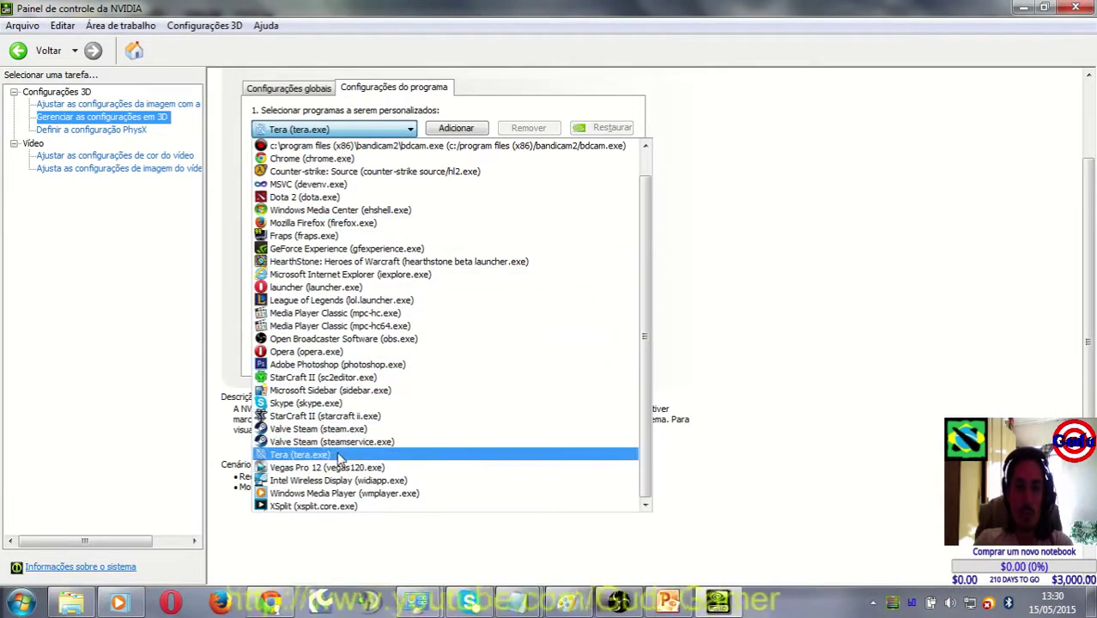
click(556, 196)
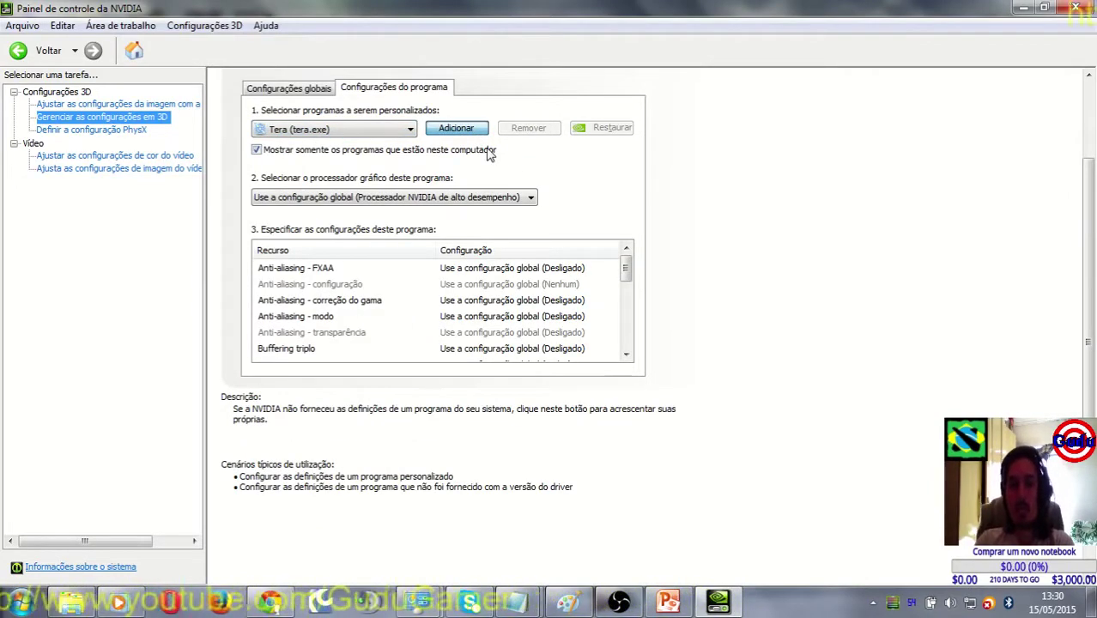
Open the dialog for adding a program and look through its recently used programs
click(437, 128)
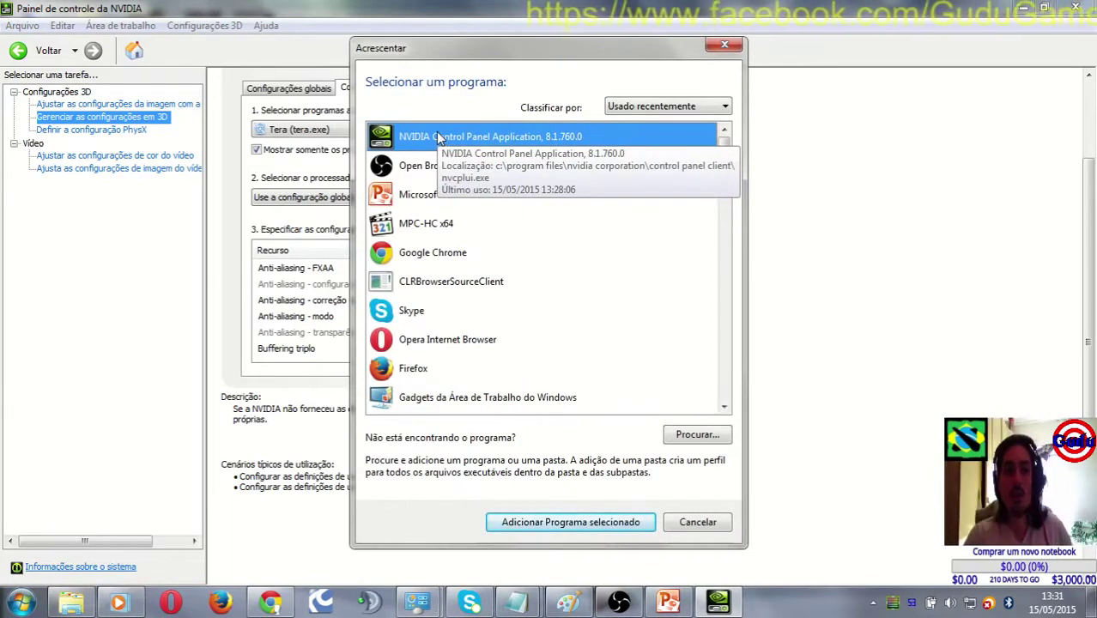
drag(725, 165, 747, 391)
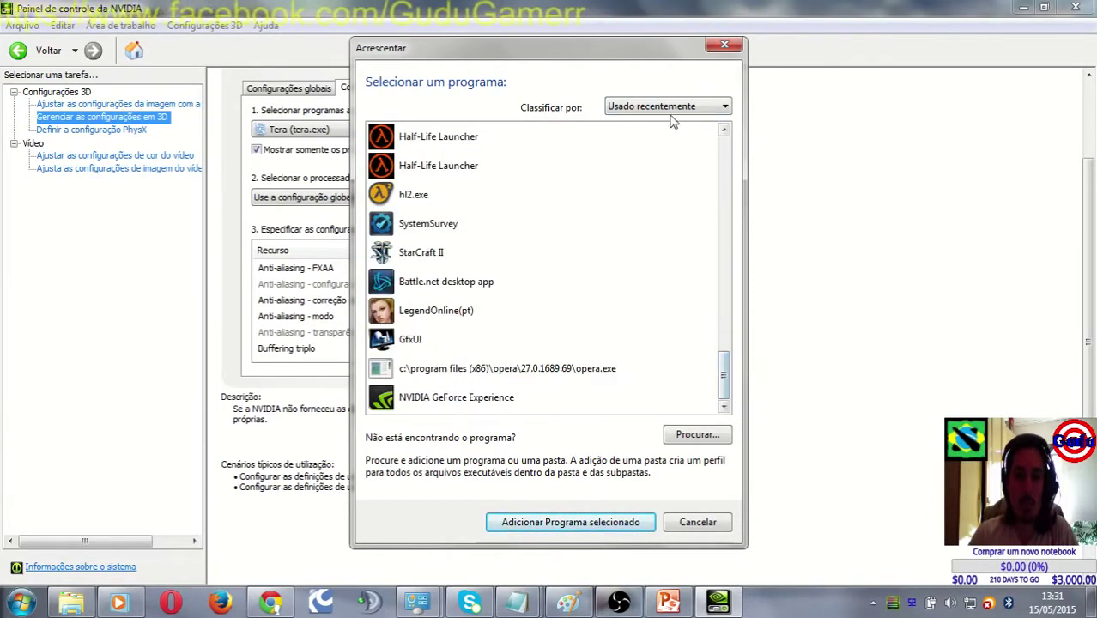
Browse for a program file on drive D: in an enlarged file dialog and look through its folders for games
click(698, 435)
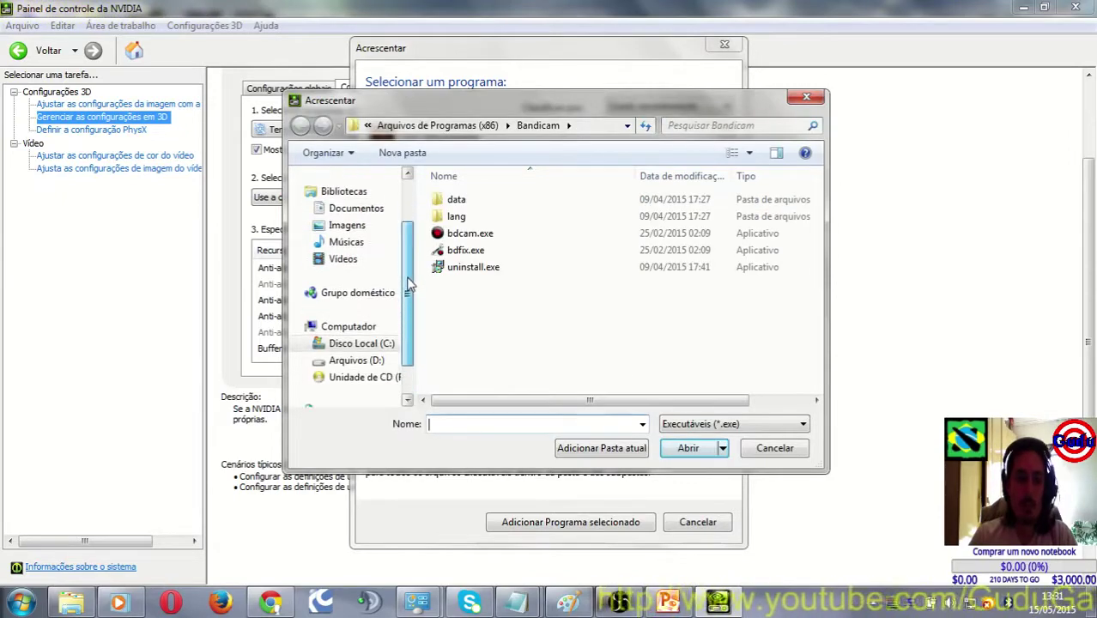
click(356, 360)
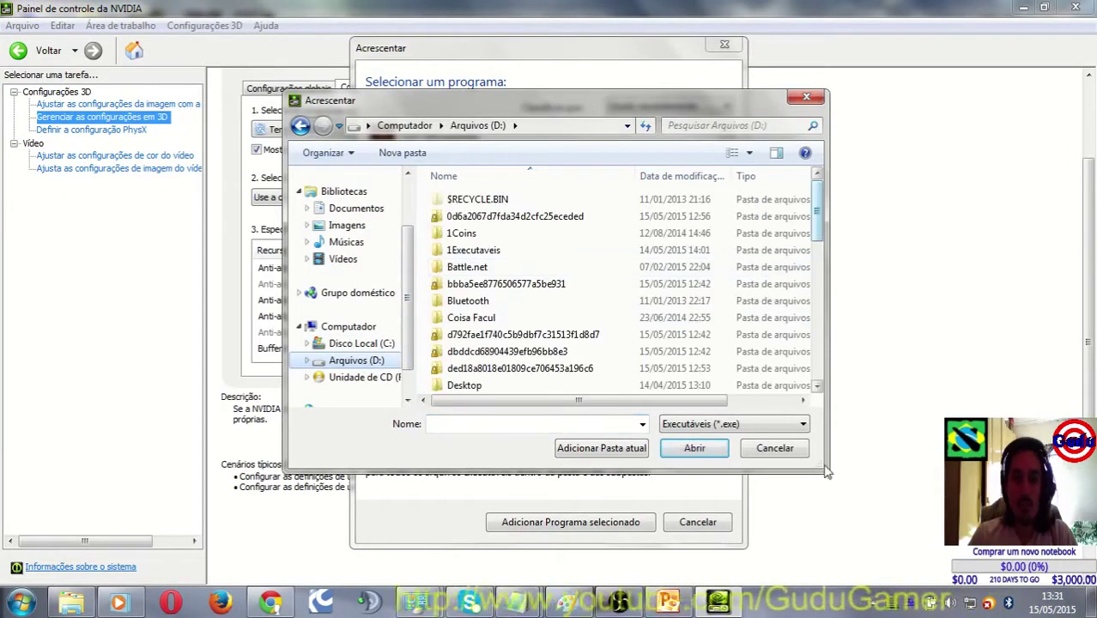
drag(827, 471, 1022, 515)
click(516, 334)
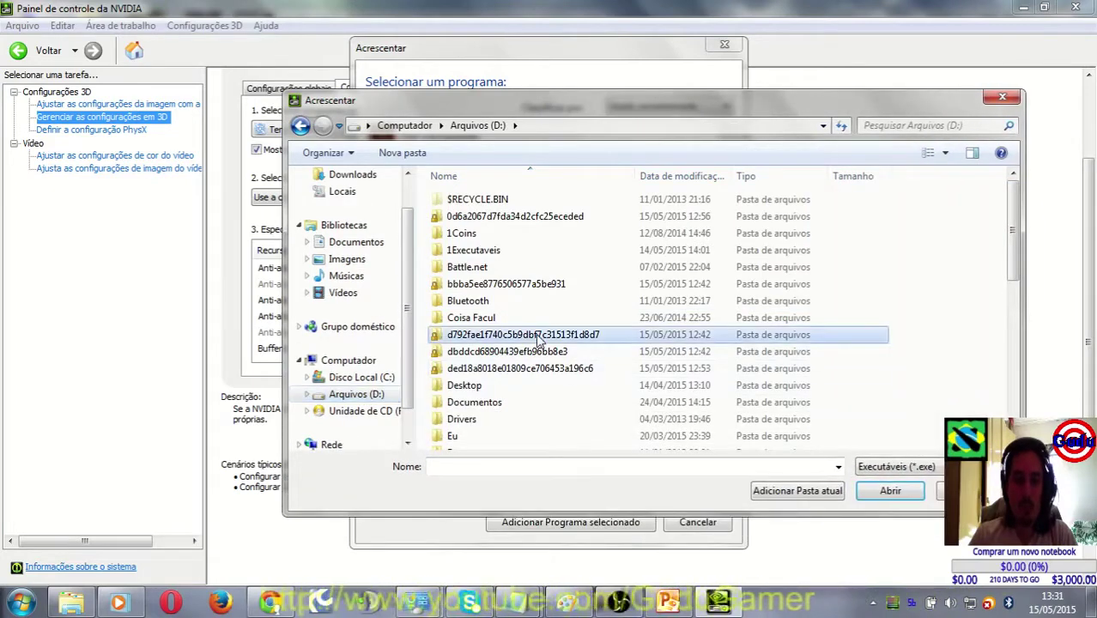
scroll(515, 335, down, 3)
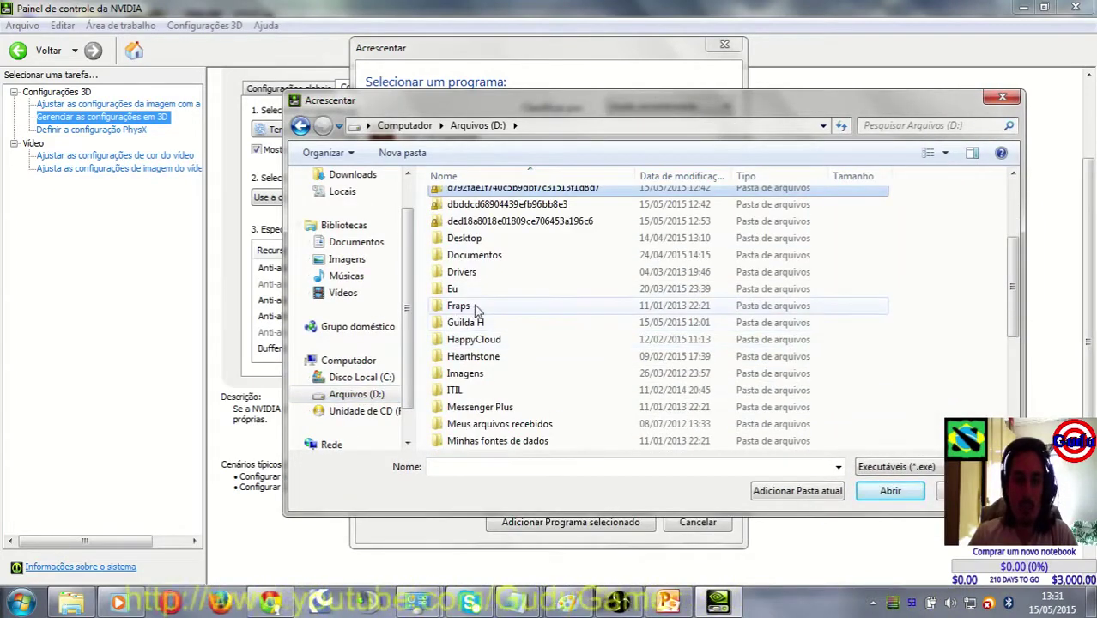
scroll(479, 344, down, 4)
scroll(485, 365, down, 1)
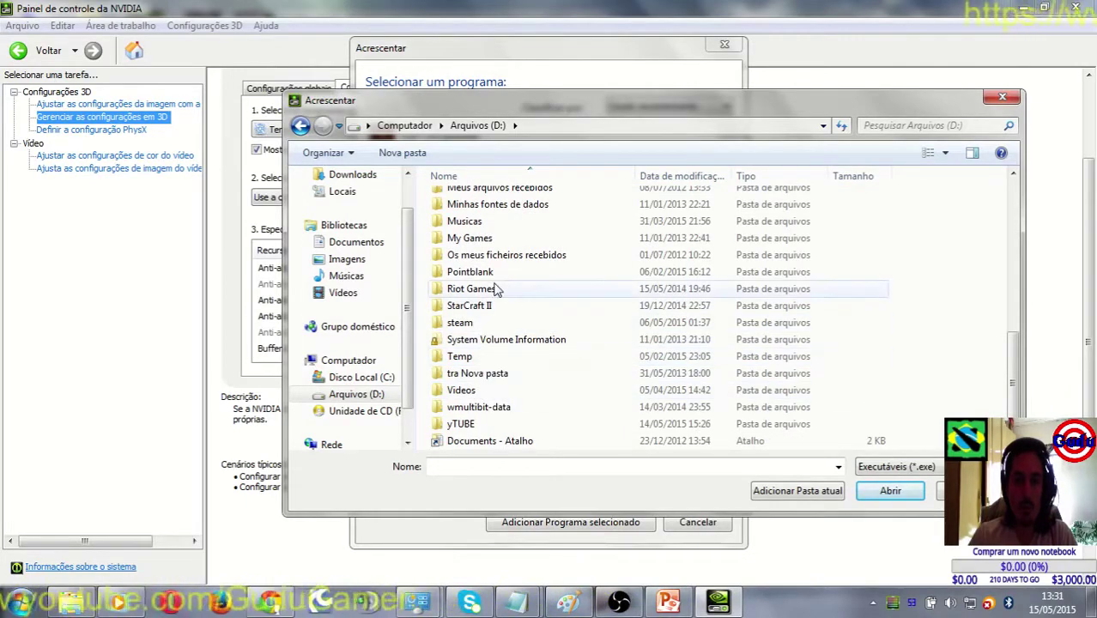
scroll(495, 286, up, 1)
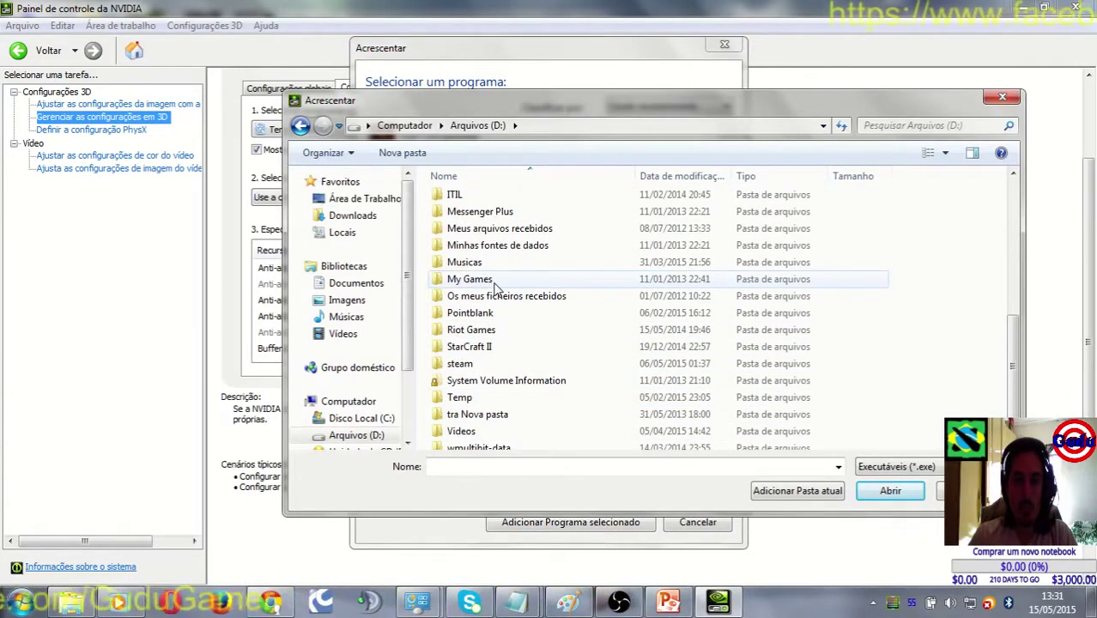
scroll(495, 288, up, 1)
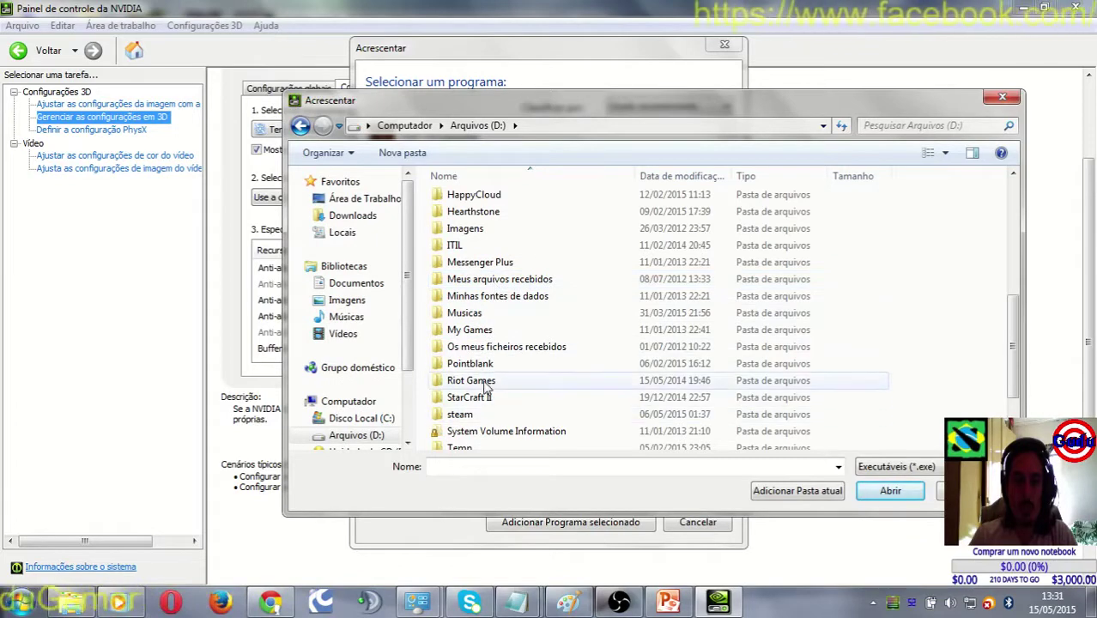
scroll(486, 347, up, 1)
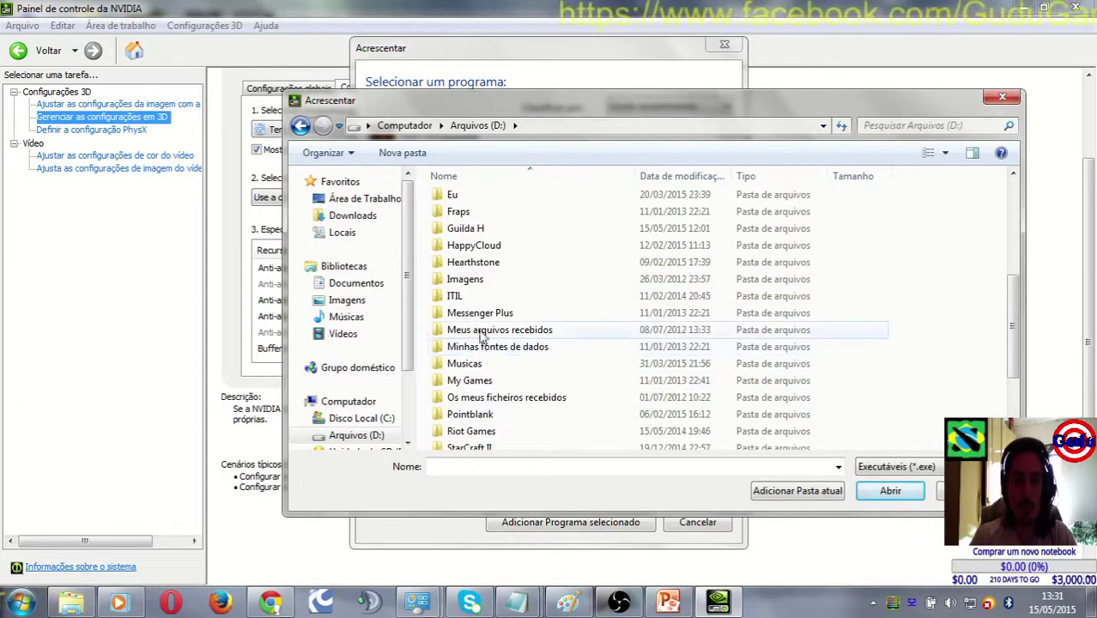
Open the HappyCloud > Cache > TERA > Client folder and select TL.exe
double_click(484, 249)
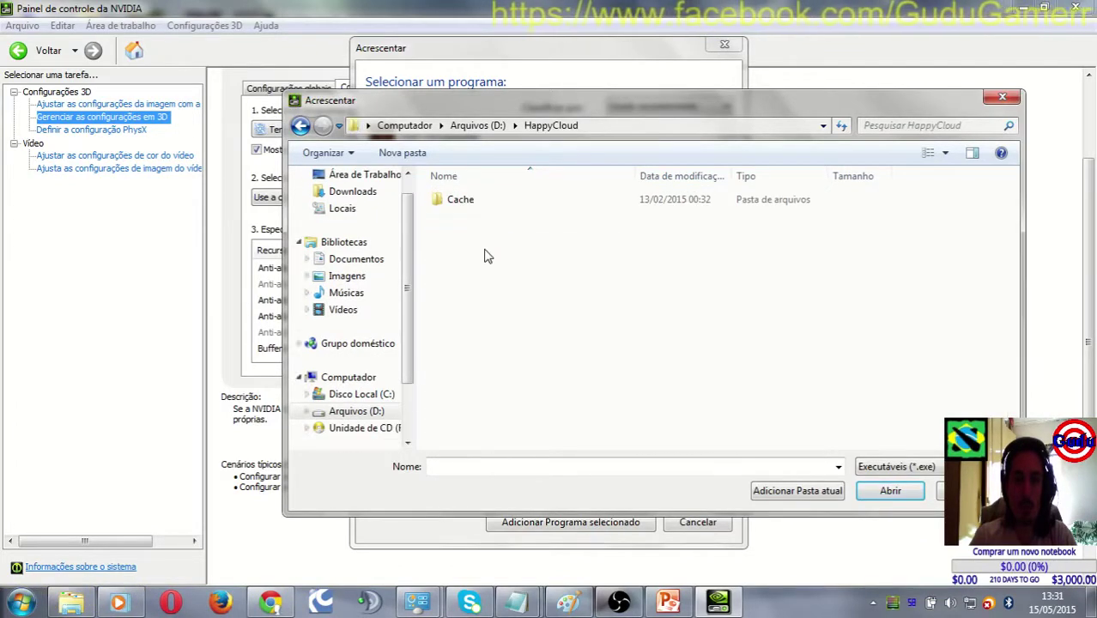
double_click(465, 201)
double_click(464, 200)
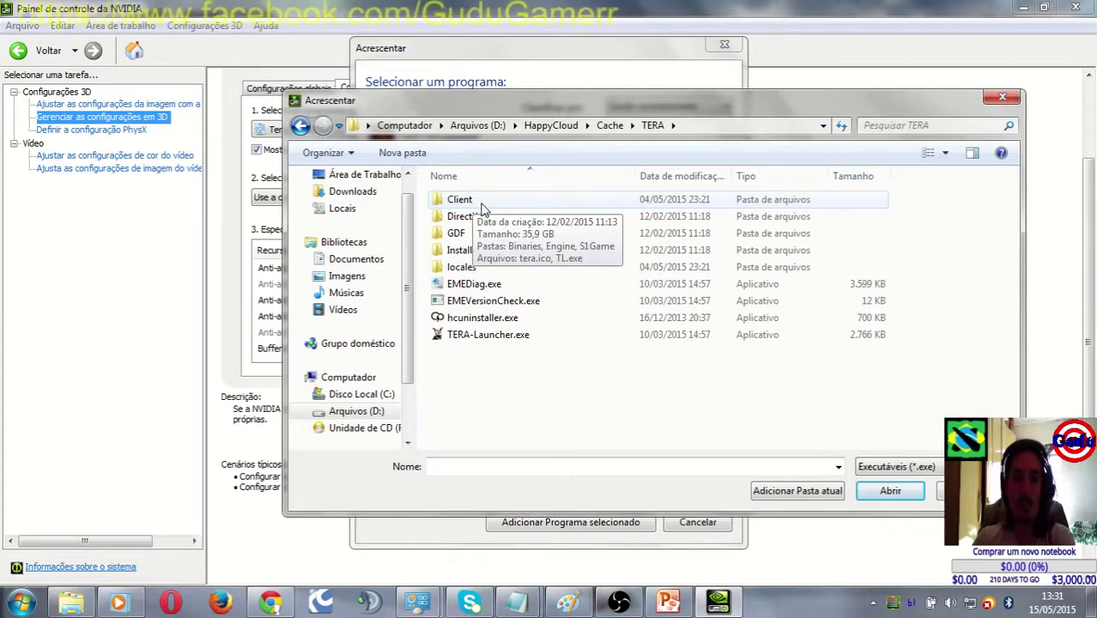
click(505, 335)
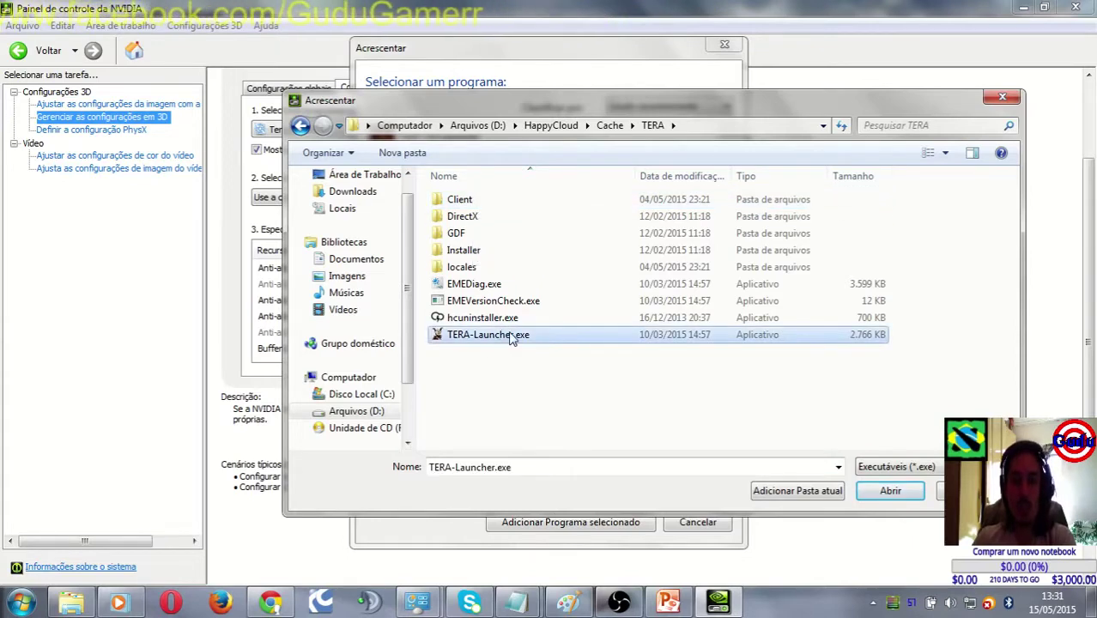
double_click(457, 202)
click(462, 253)
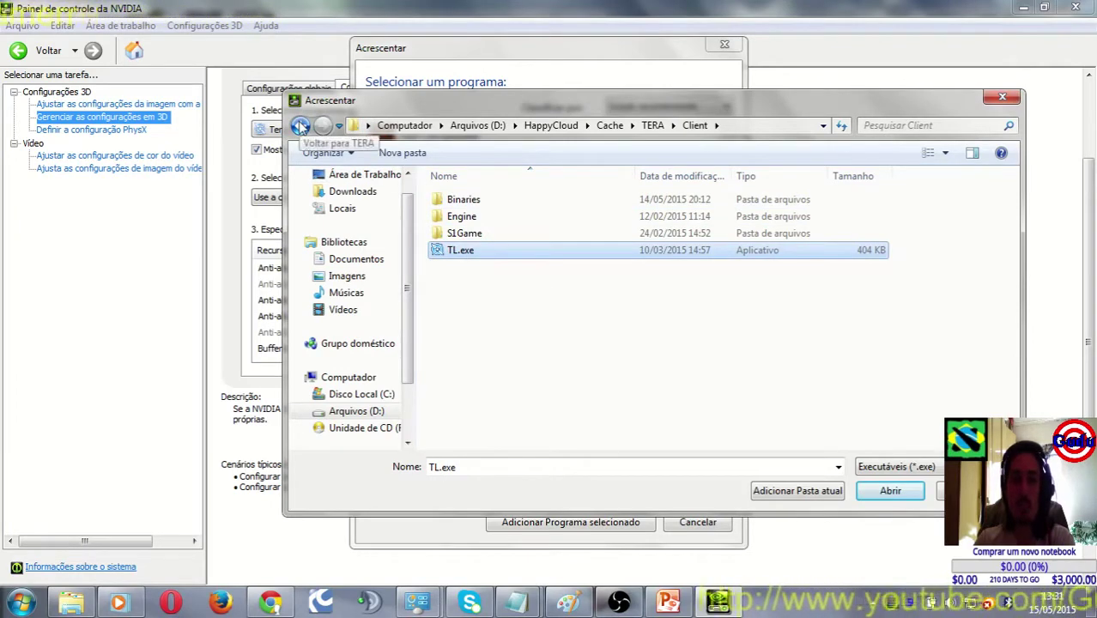
Open the Windows Task Manager to view the running processes, and close it again
right_click(771, 604)
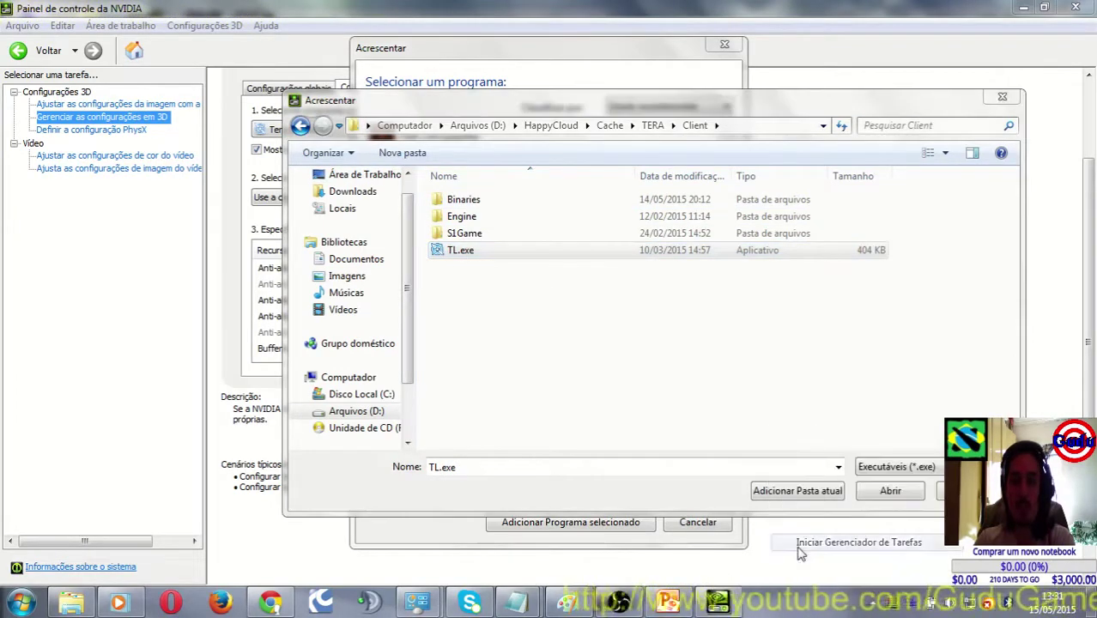
click(824, 547)
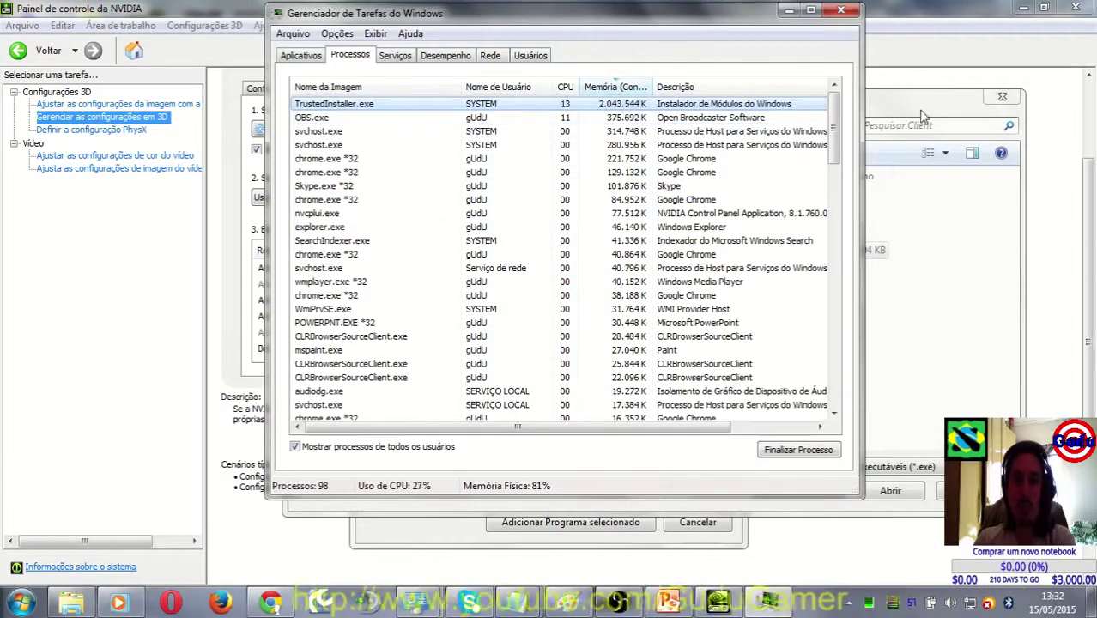
key(alt+F4)
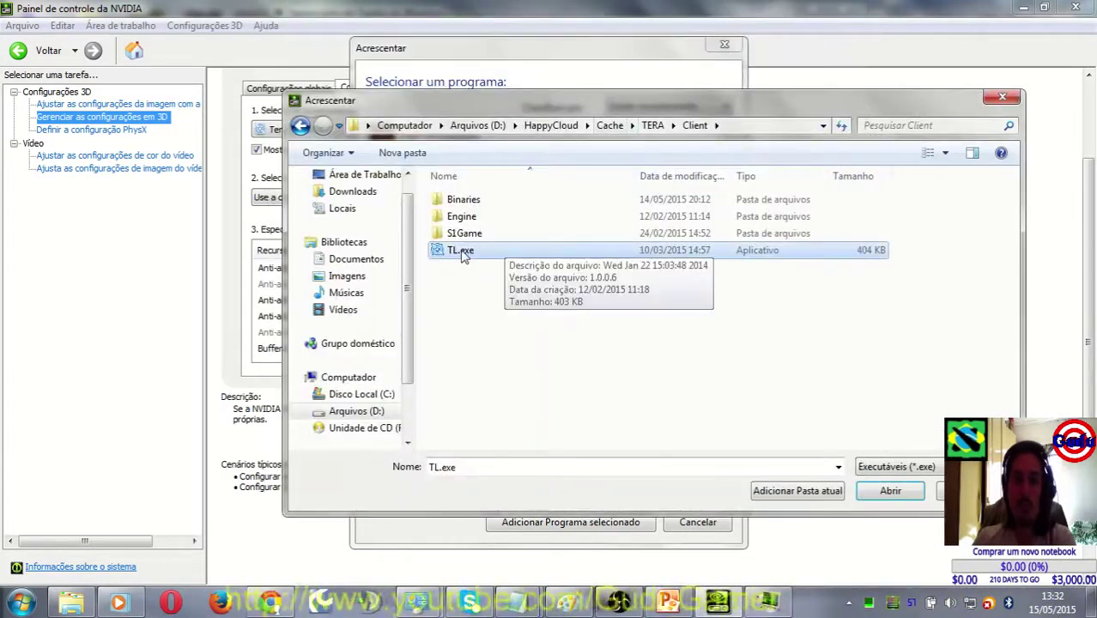
Add TL.exe to the customizable programs and choose d:\happycloud\cache\tera\client\tl.exe as the program to configure
click(891, 491)
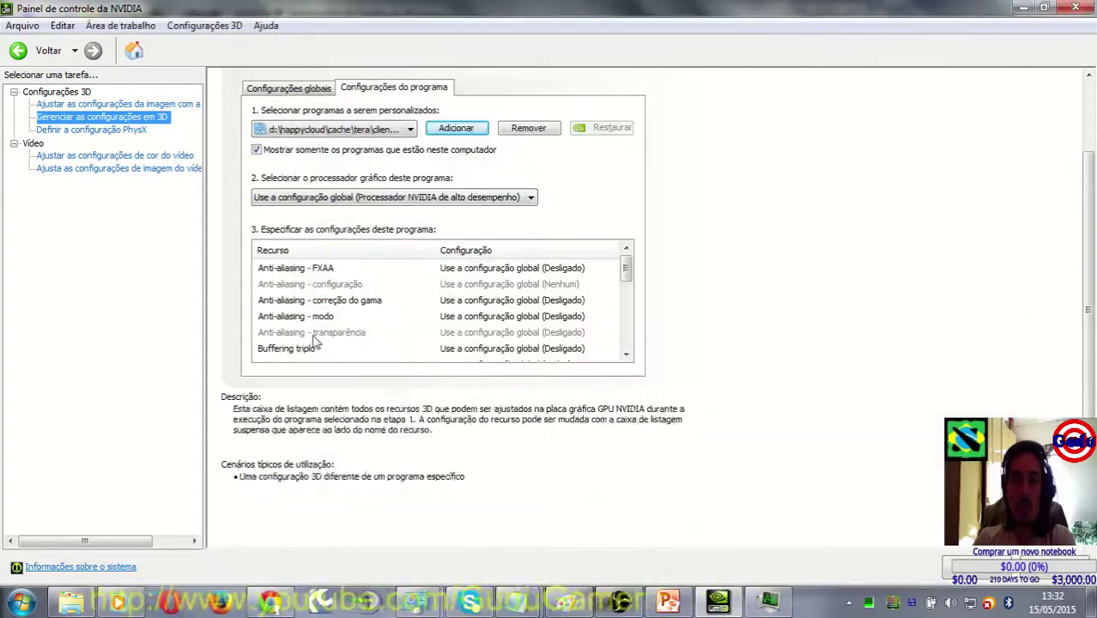
click(403, 128)
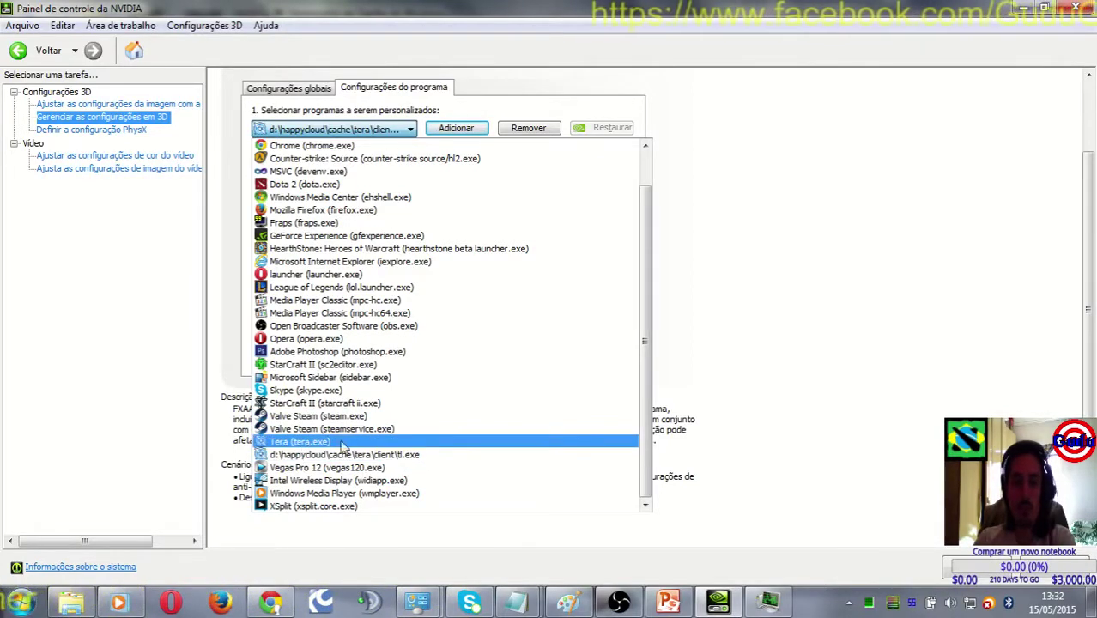
click(301, 454)
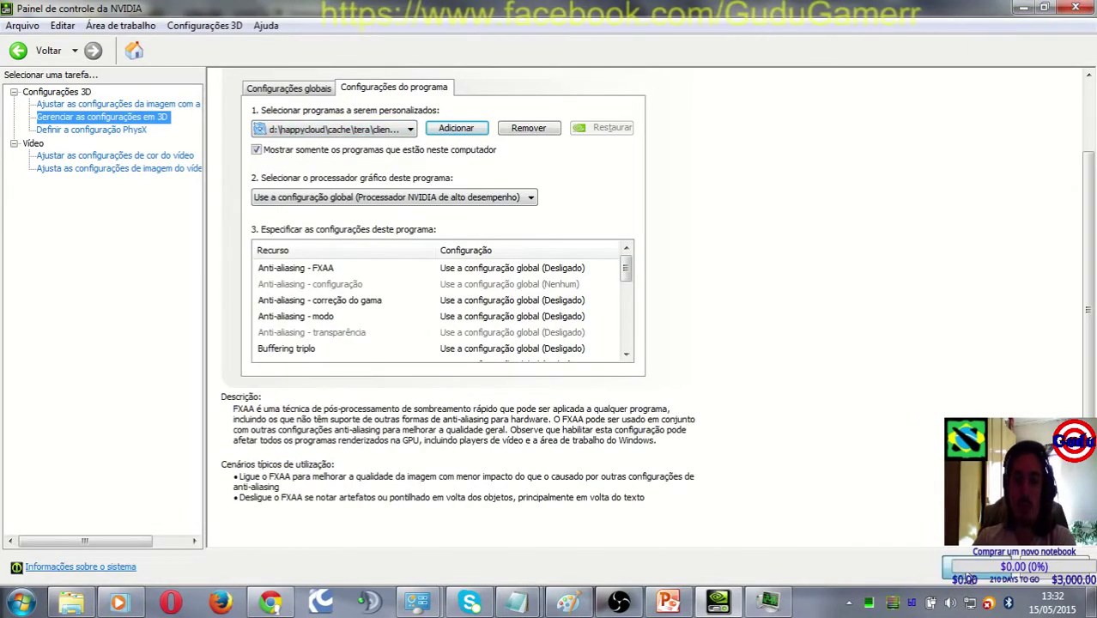
Launch the TERA game launcher
click(6, 597)
click(255, 255)
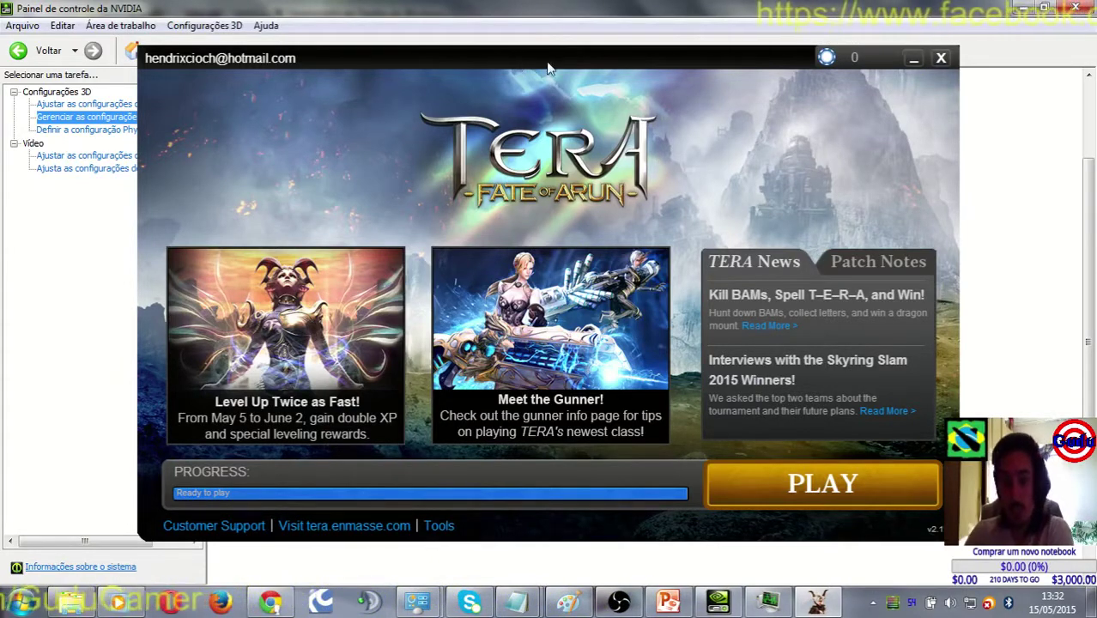
Check the hidden notification icons, then search Windows for "fraps", start Fraps and minimize its window
click(873, 602)
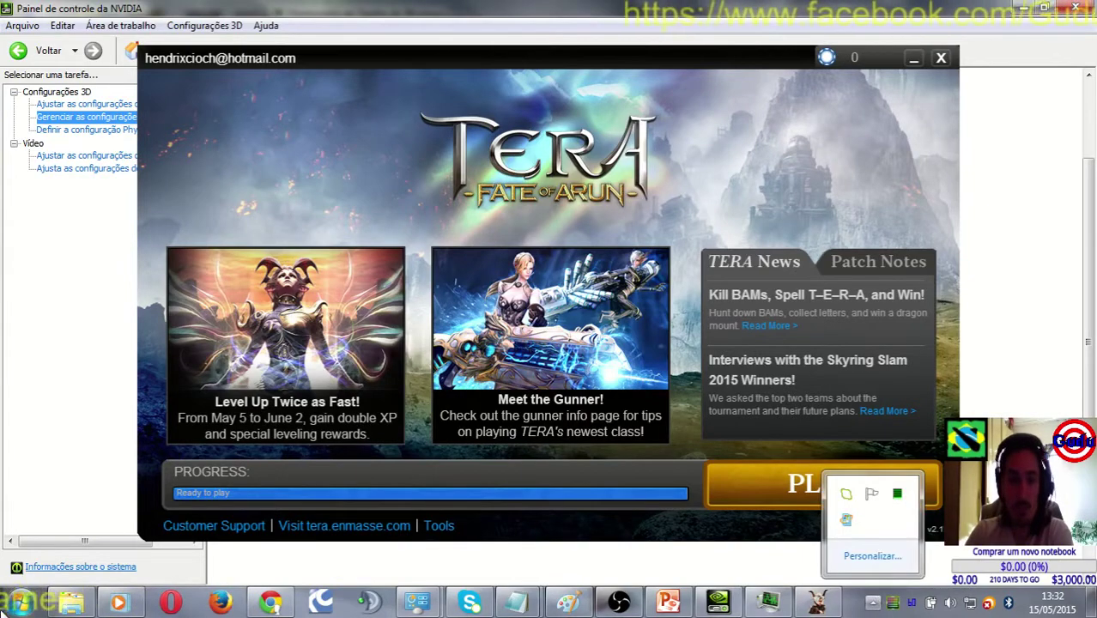
click(21, 603)
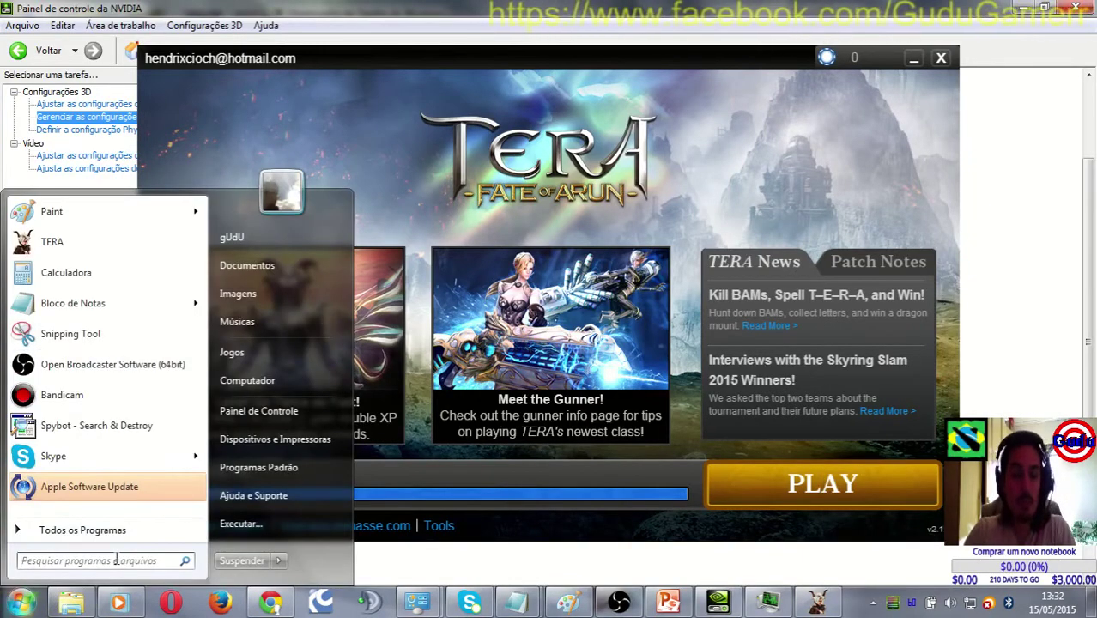
text(fraps)
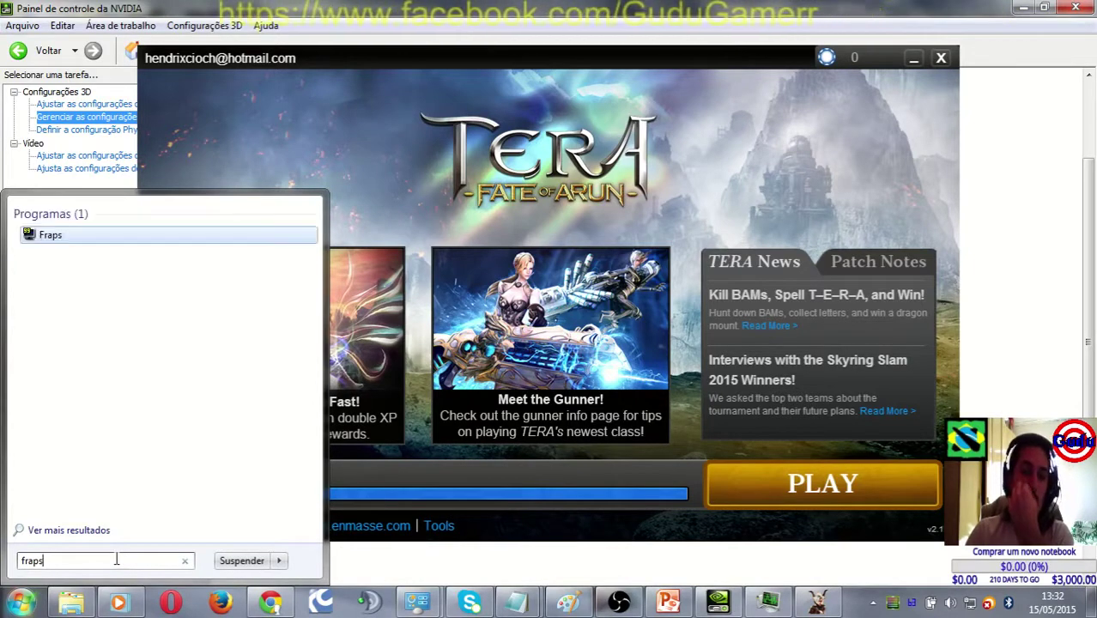
key(Return)
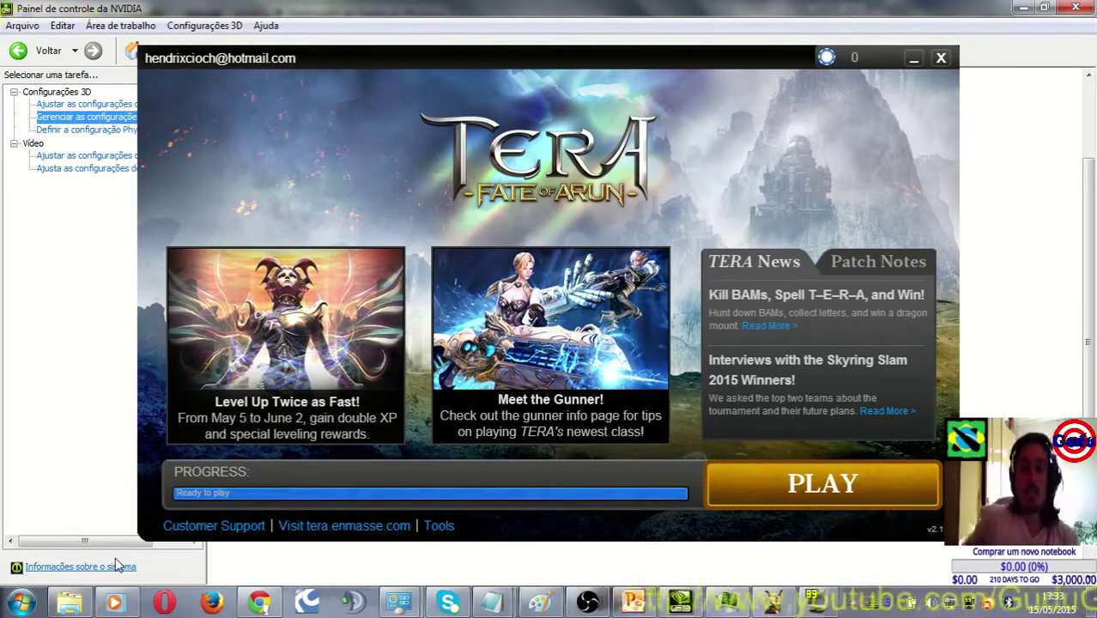
click(631, 603)
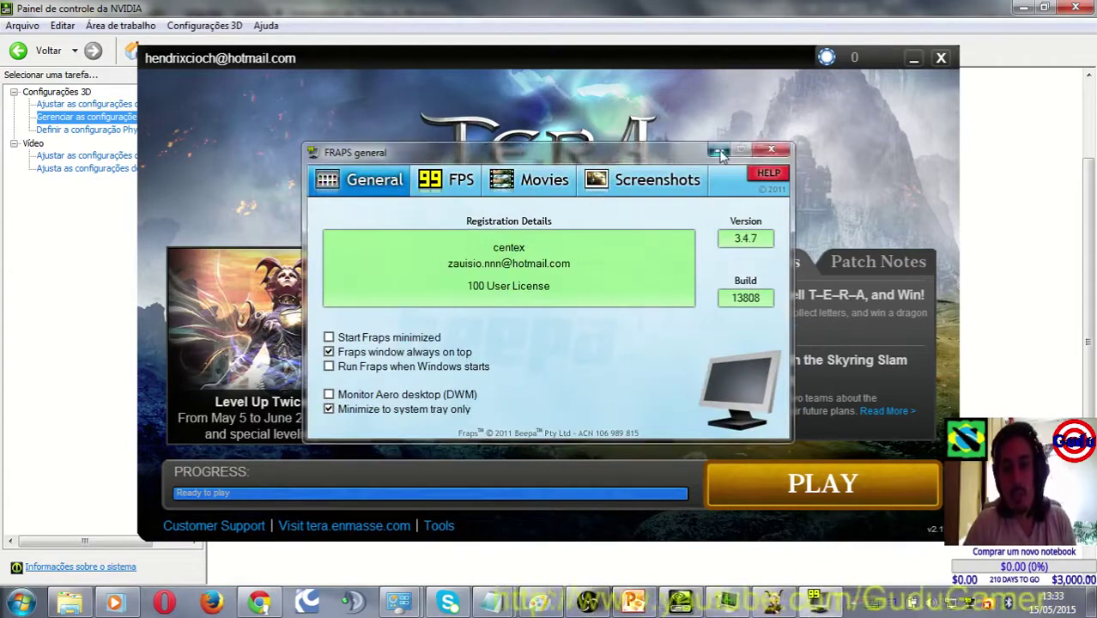
Switch to Open Broadcaster Software and examine the custom x264 encoding parameter in its advanced settings
click(640, 604)
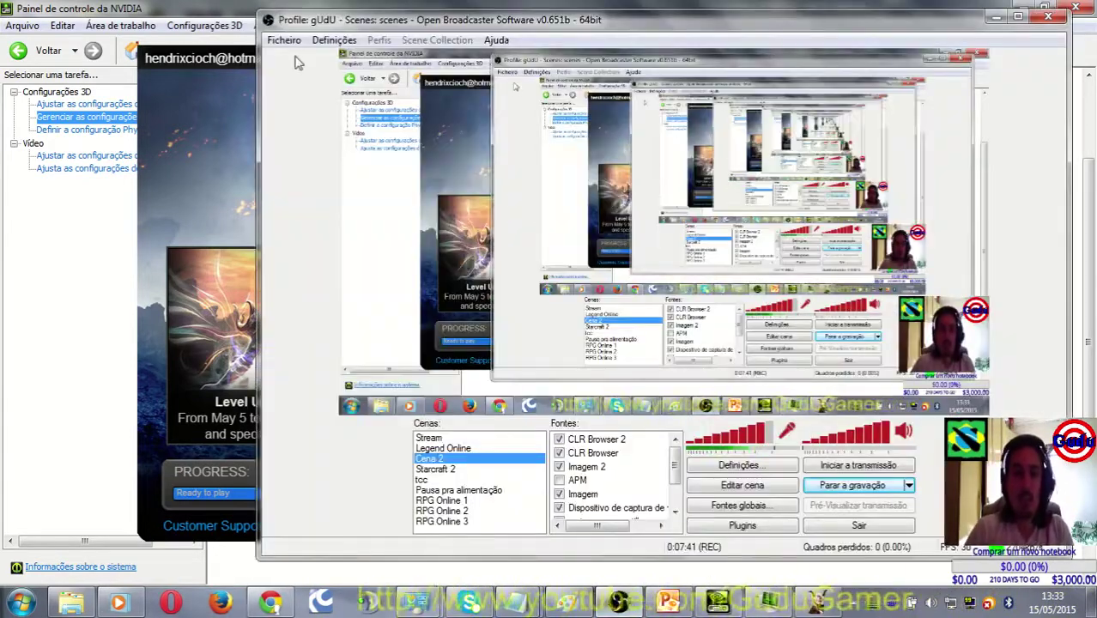
click(334, 41)
click(356, 59)
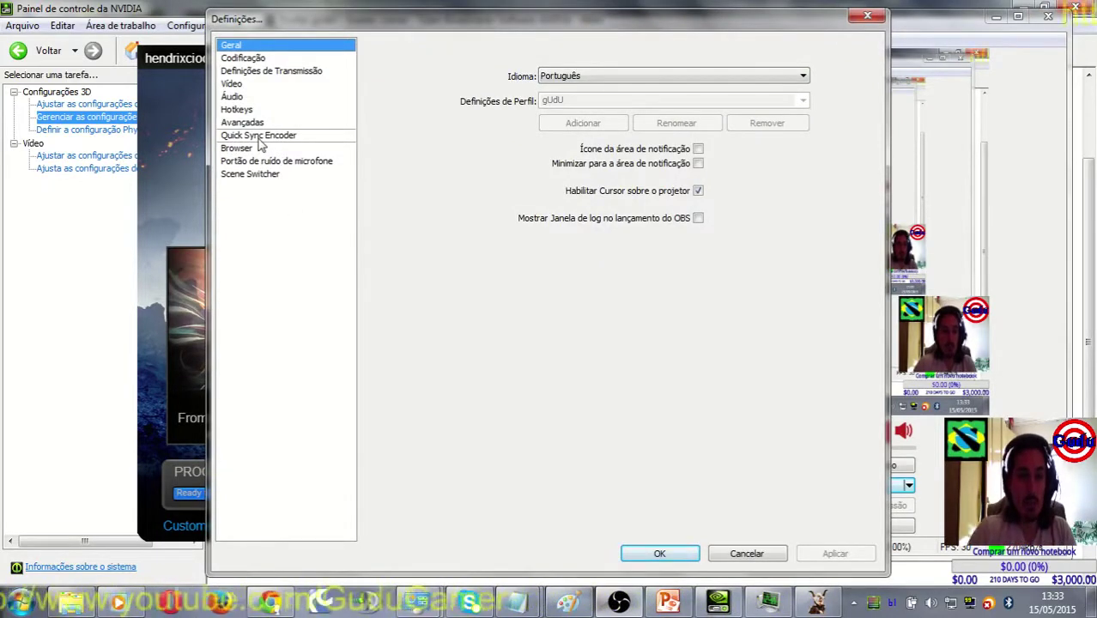
click(249, 123)
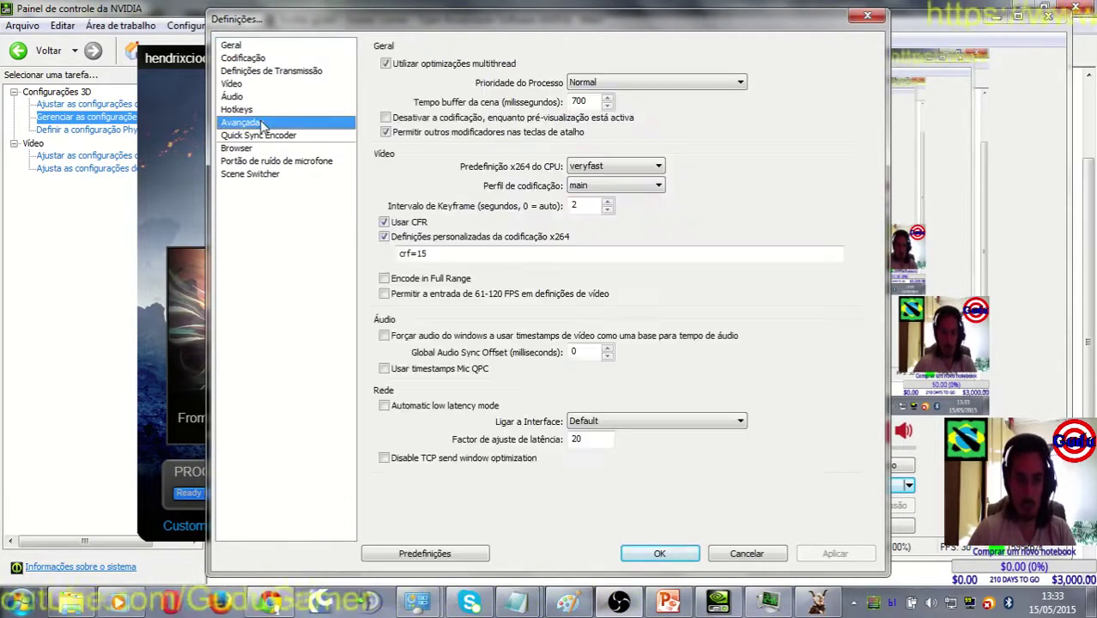
click(431, 255)
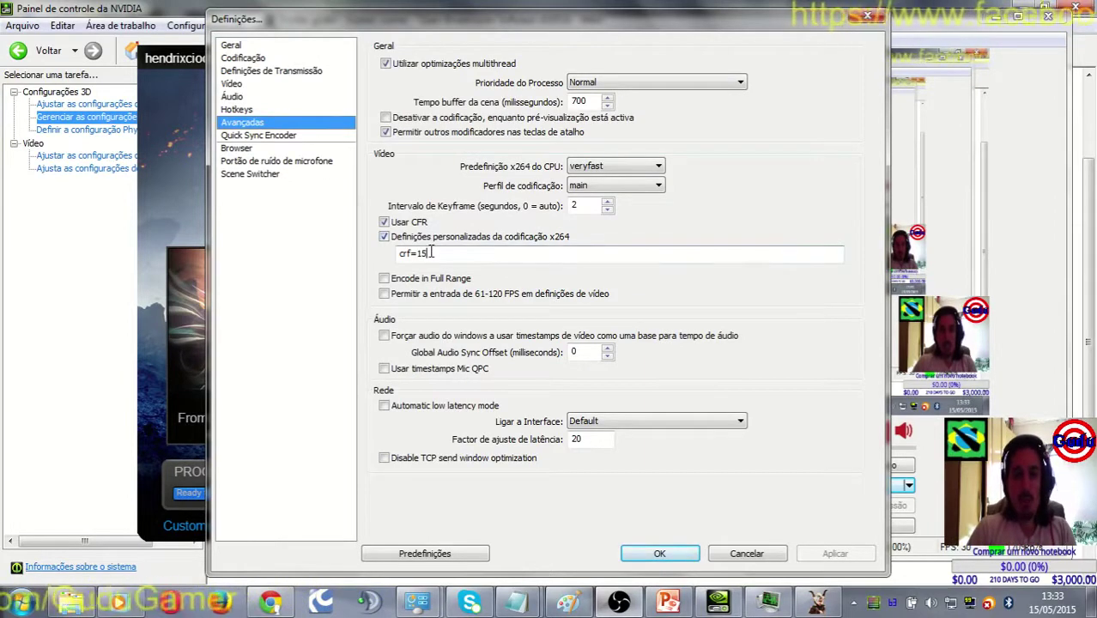
double_click(432, 256)
click(433, 258)
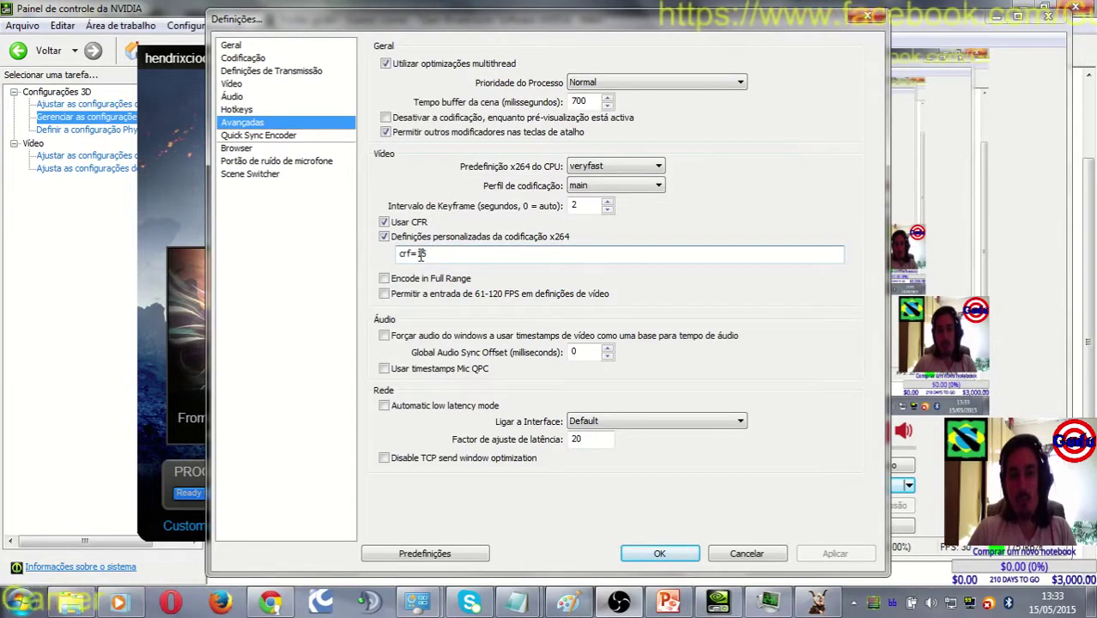
double_click(411, 253)
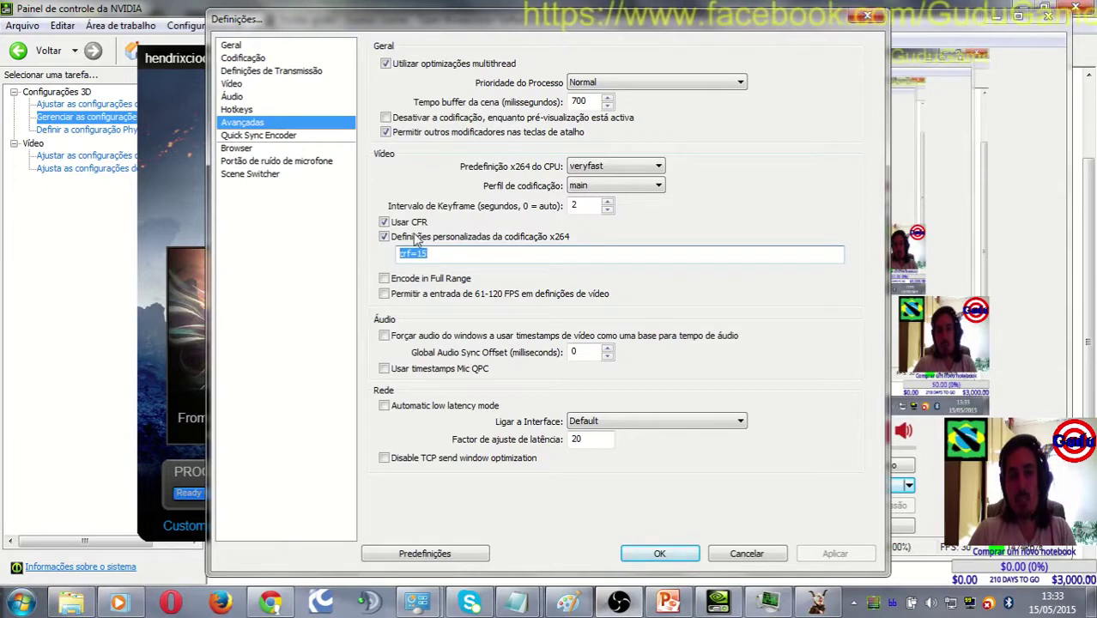
Review the broadcast settings and the encoding bitrate and buffer size, cancel the settings and minimize Open Broadcaster Software
click(257, 71)
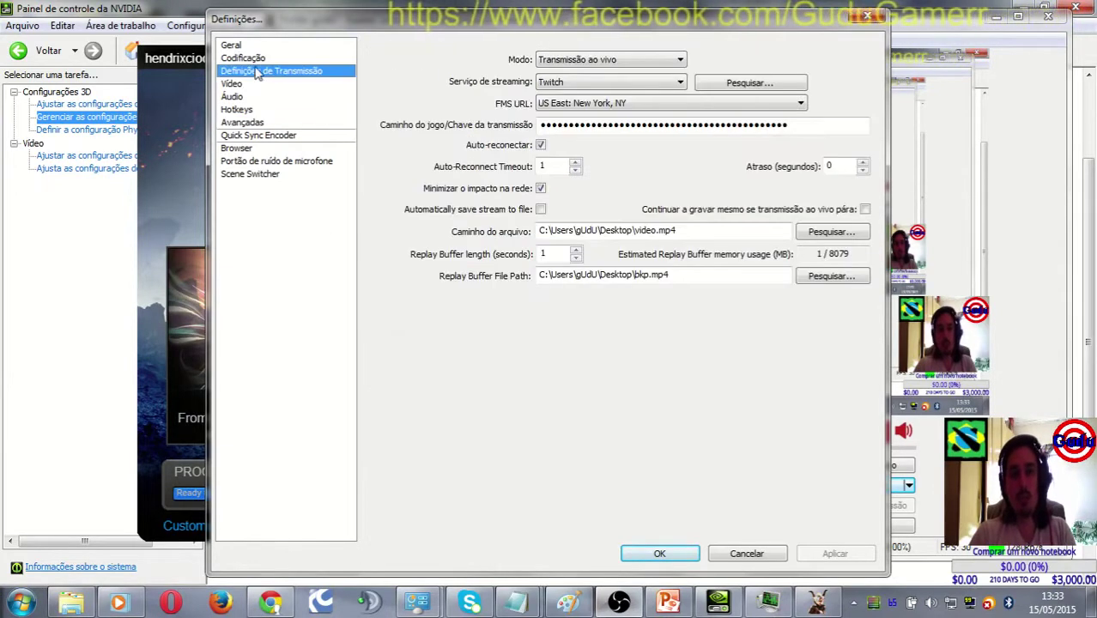
click(262, 59)
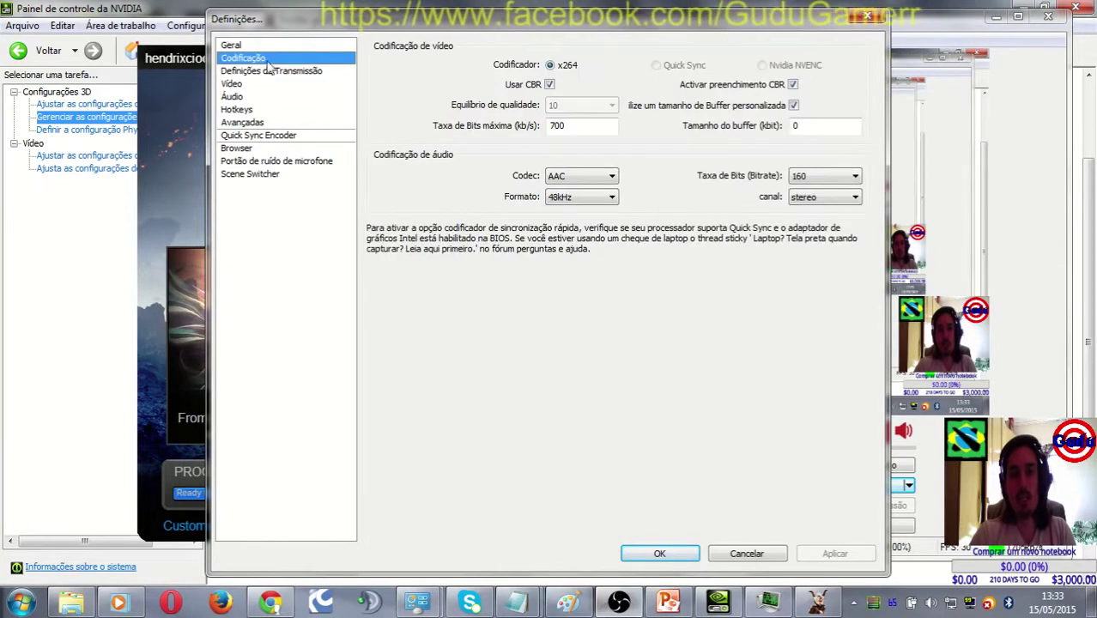
double_click(799, 127)
double_click(577, 126)
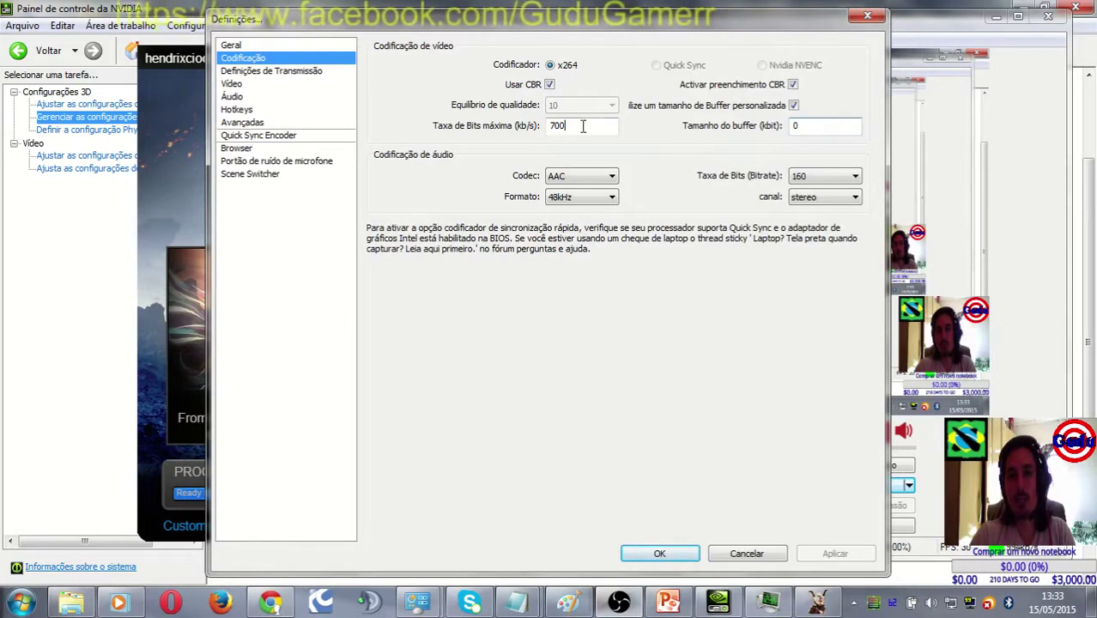
click(745, 554)
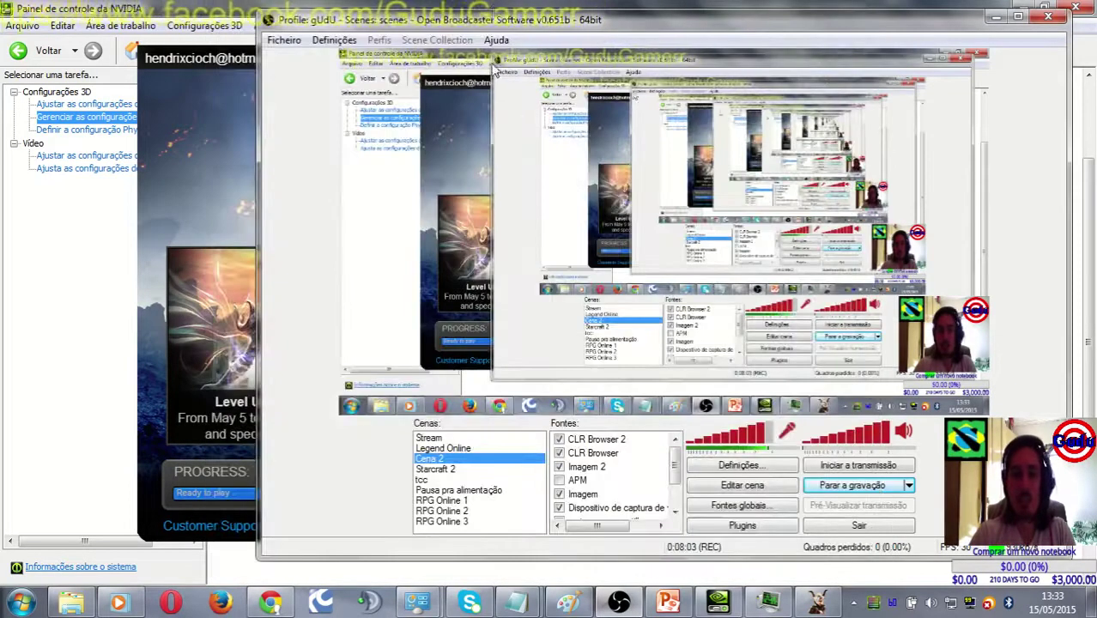
click(702, 7)
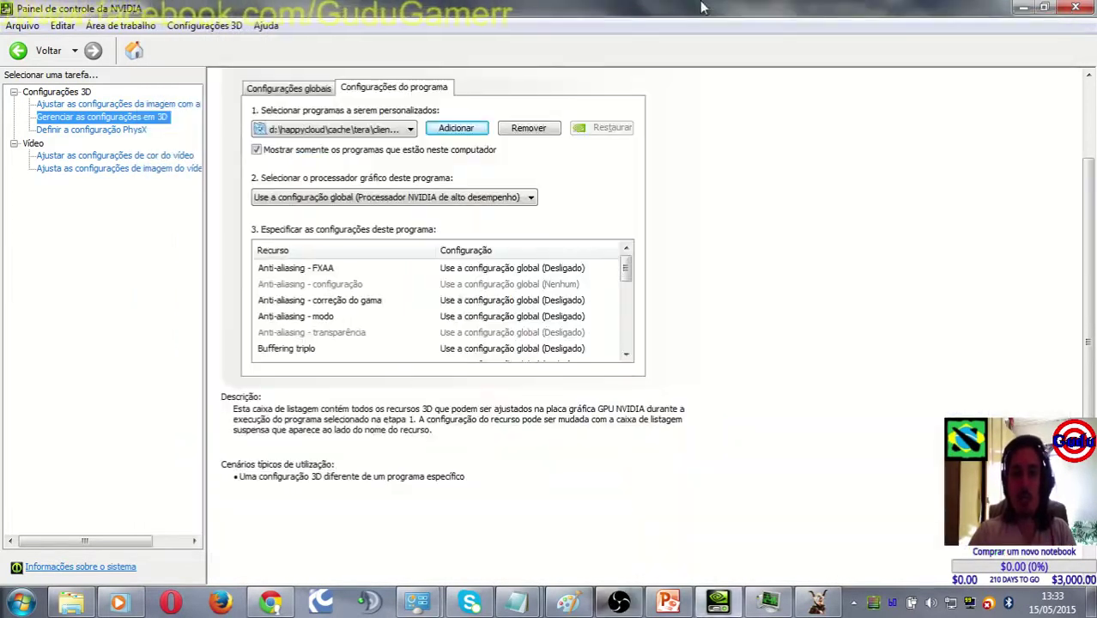
Start the game from the TERA launcher, check Open Broadcaster Software briefly and return to the game window
click(818, 604)
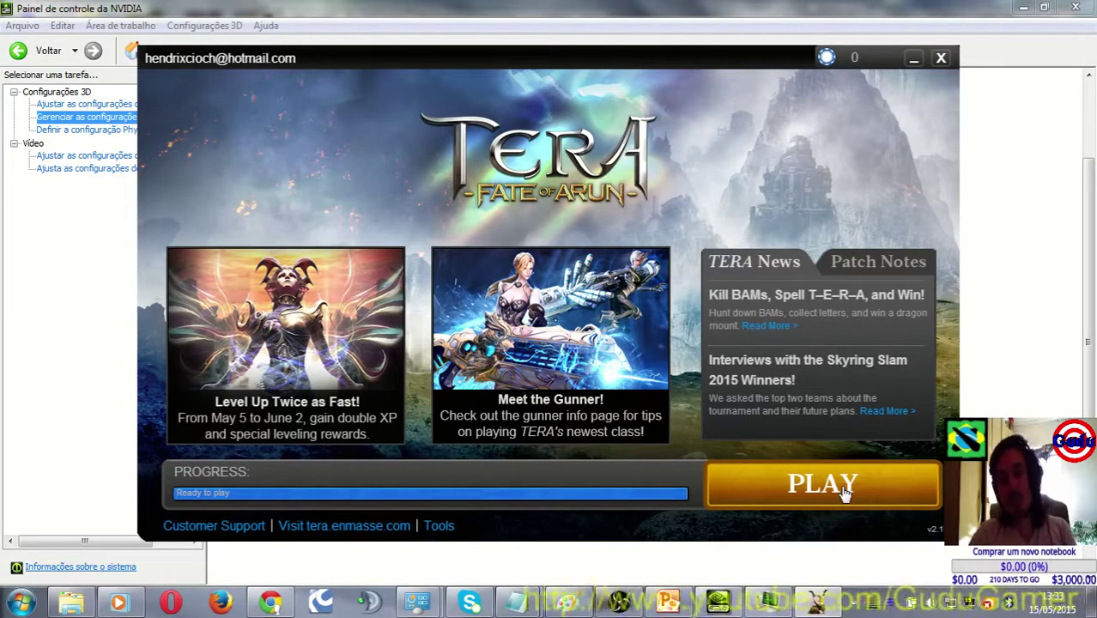
click(823, 486)
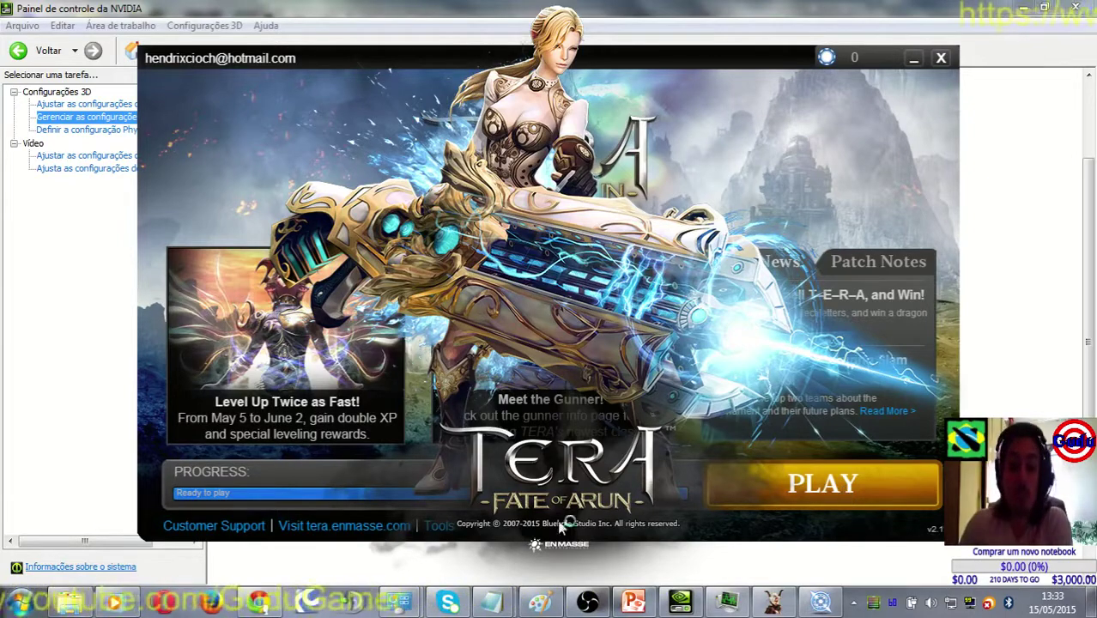
click(588, 602)
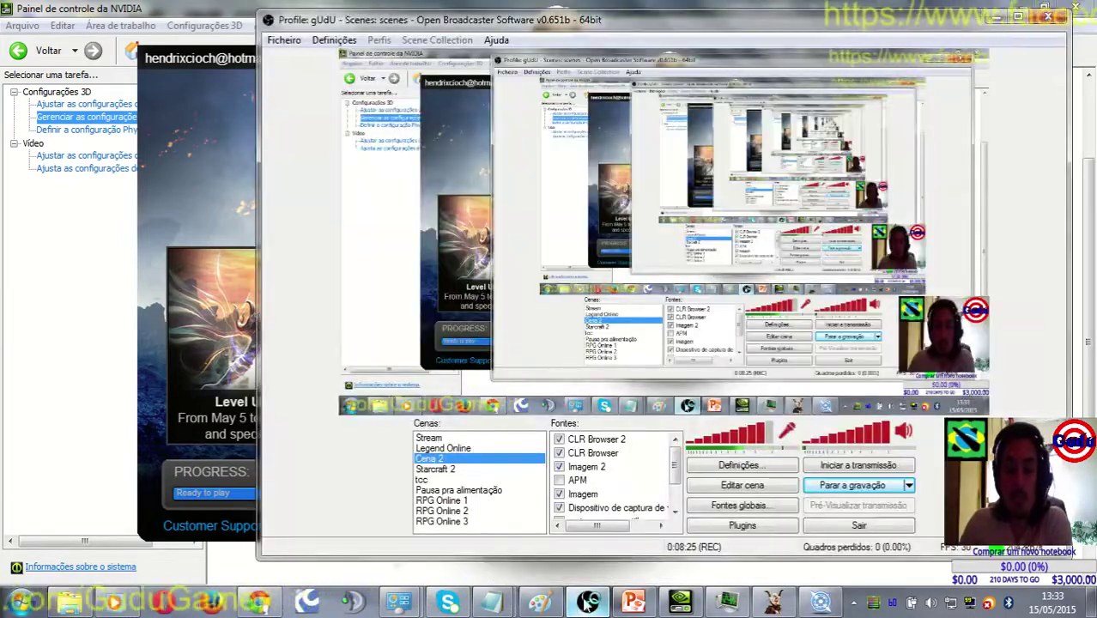
click(587, 601)
click(820, 601)
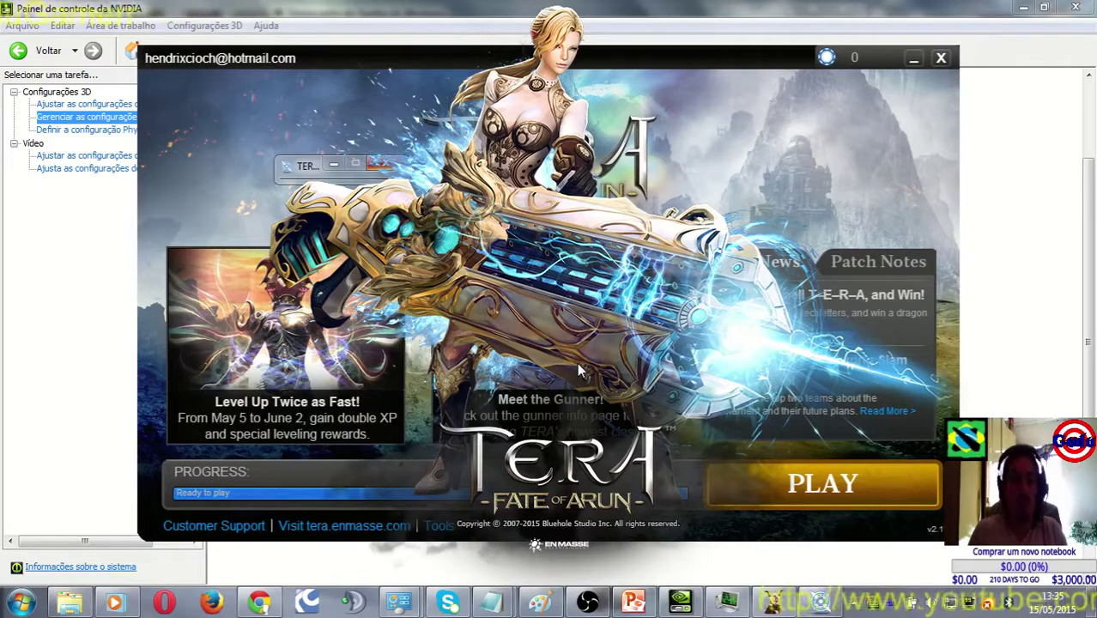
Open Windows Task Manager and open the file location of the TERA.exe process
key(ctrl+shift+Escape)
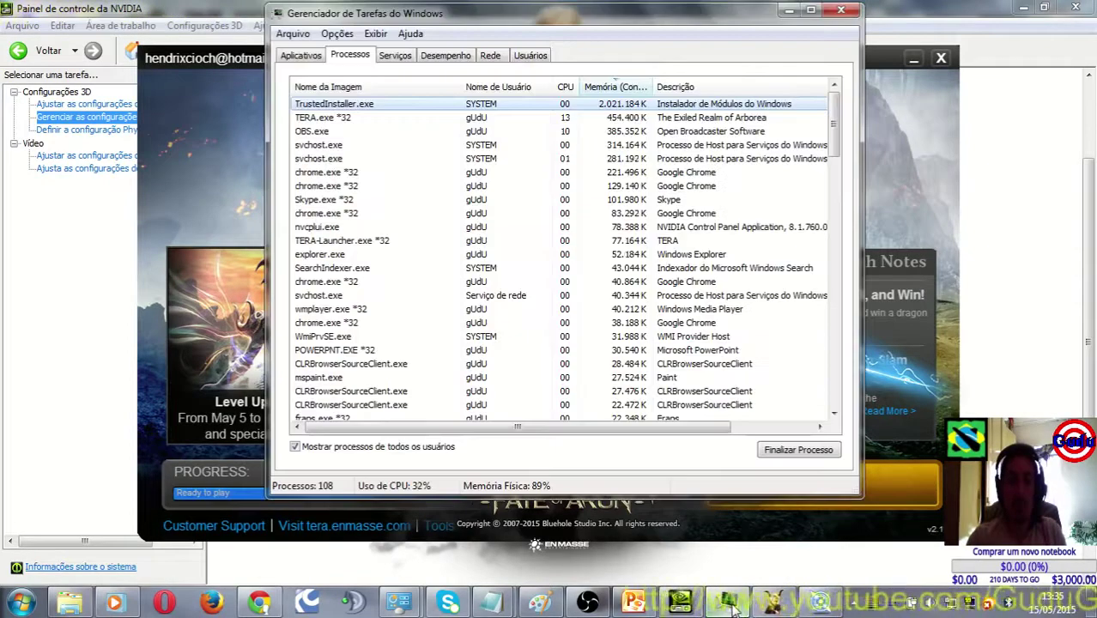
click(386, 119)
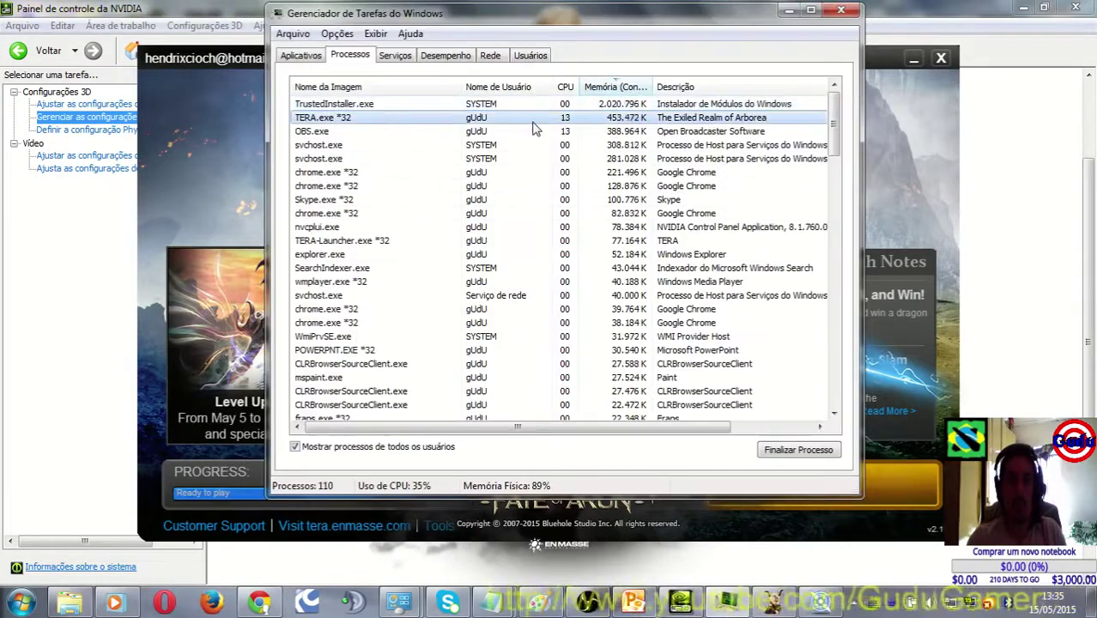
right_click(387, 123)
click(434, 129)
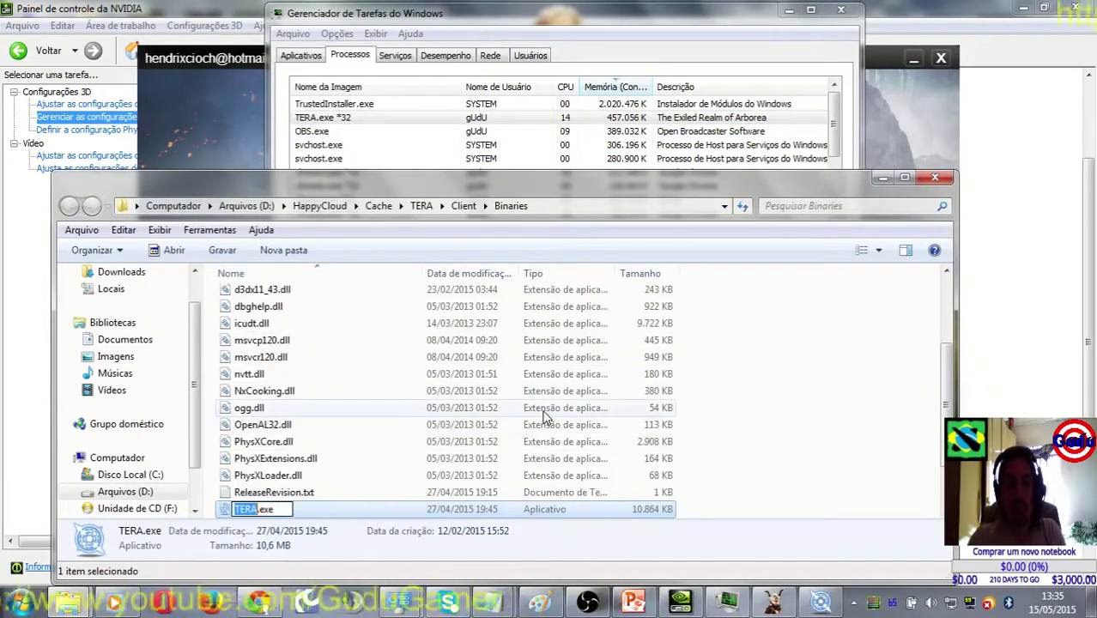
Examine the Binaries folder contents, the TERA.exe file and its full folder path
scroll(549, 416, down, 1)
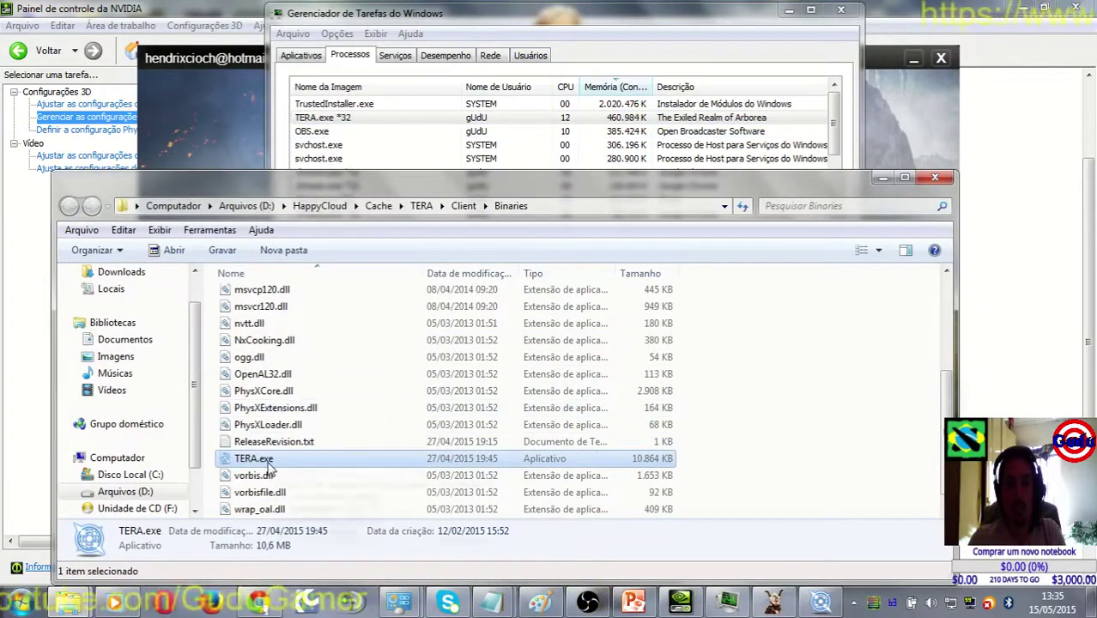
scroll(275, 464, down, 1)
scroll(290, 457, up, 4)
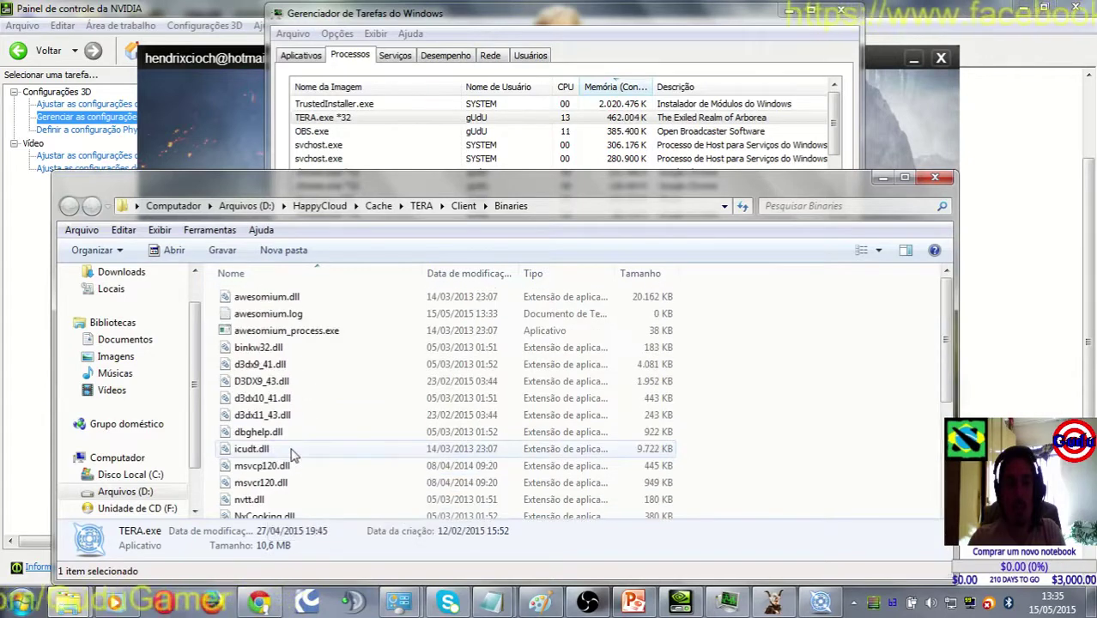
scroll(290, 455, down, 3)
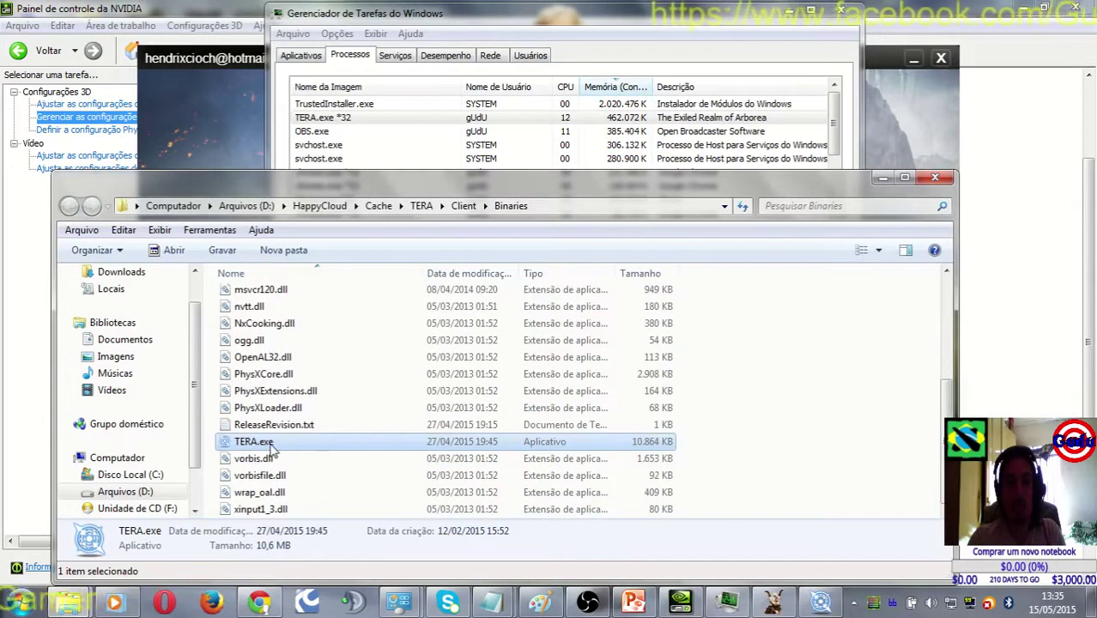
click(473, 202)
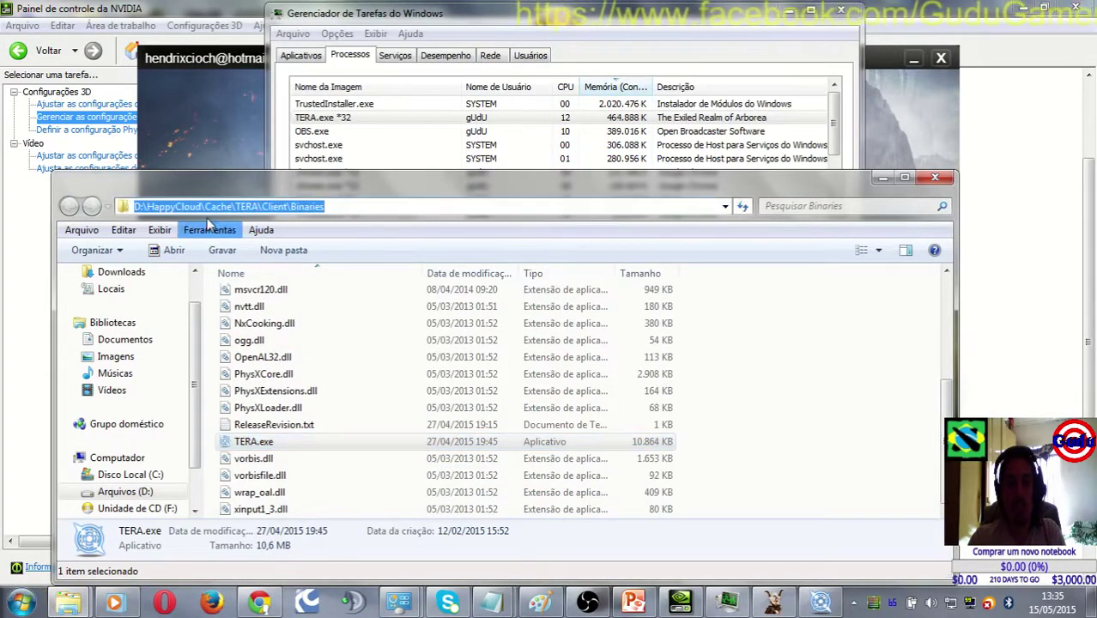
click(347, 210)
click(270, 442)
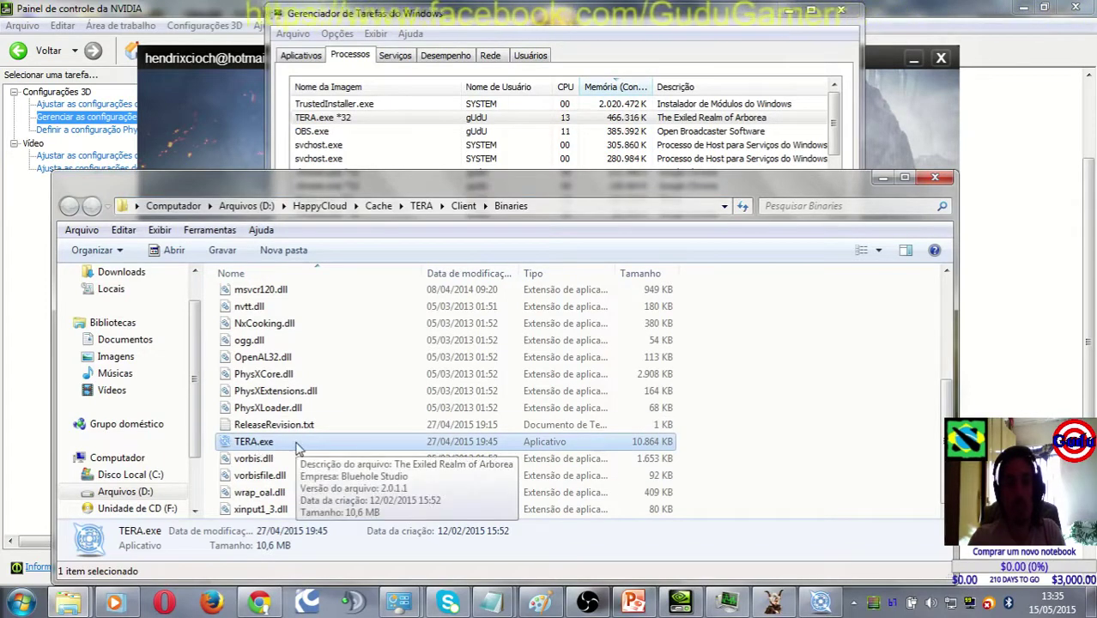
Compare TL.exe in the Client folder with TERA.exe in Binaries, and close the folder window and Task Manager
click(470, 210)
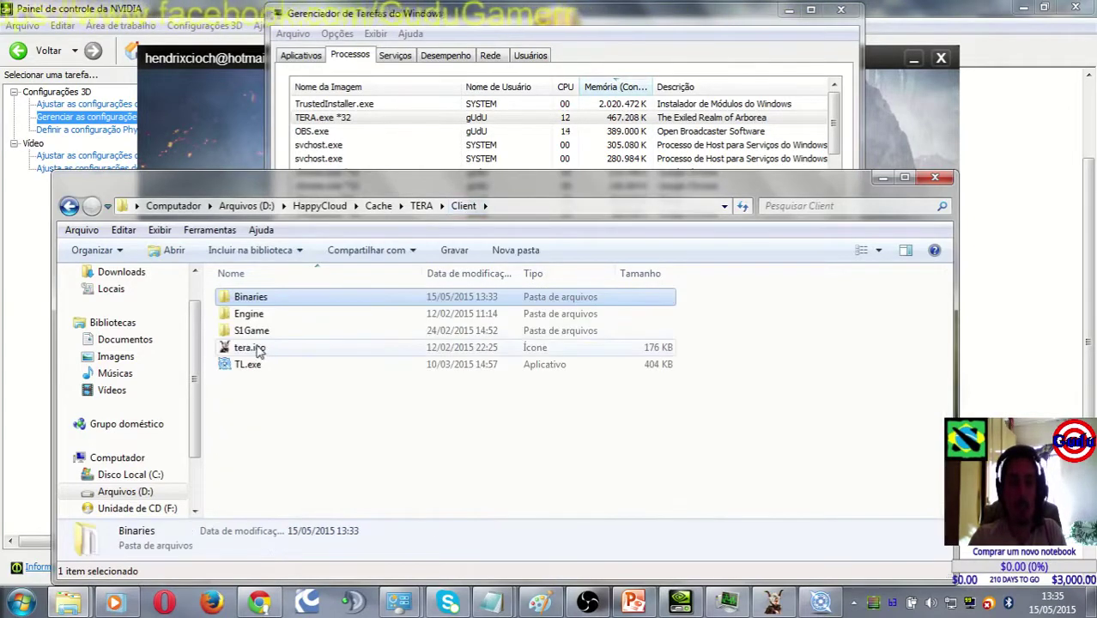
click(241, 367)
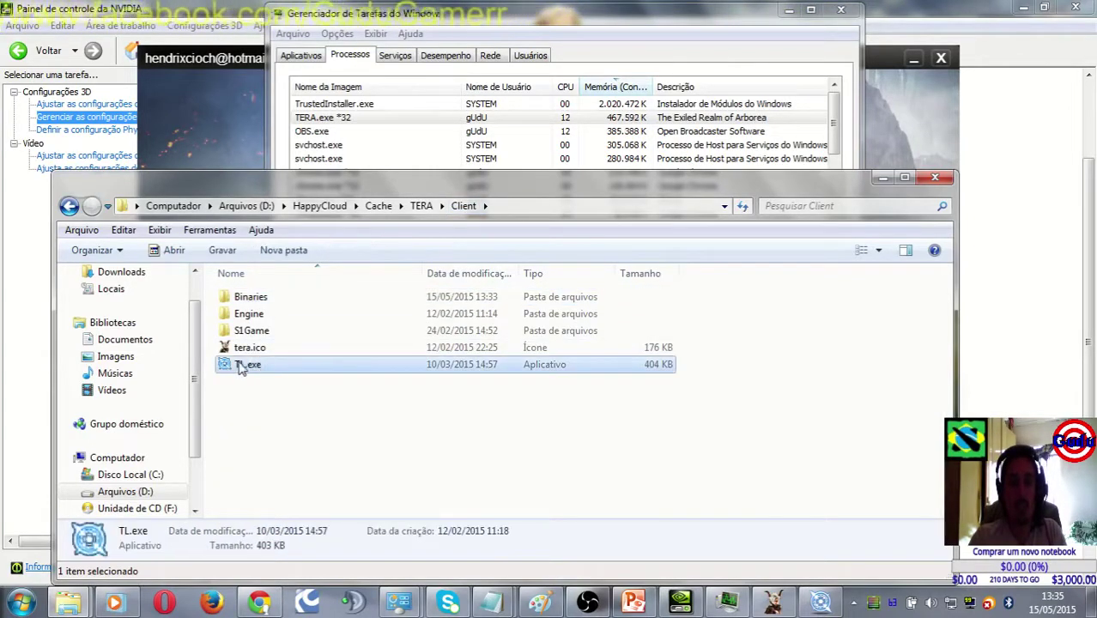
double_click(281, 302)
scroll(351, 350, down, 4)
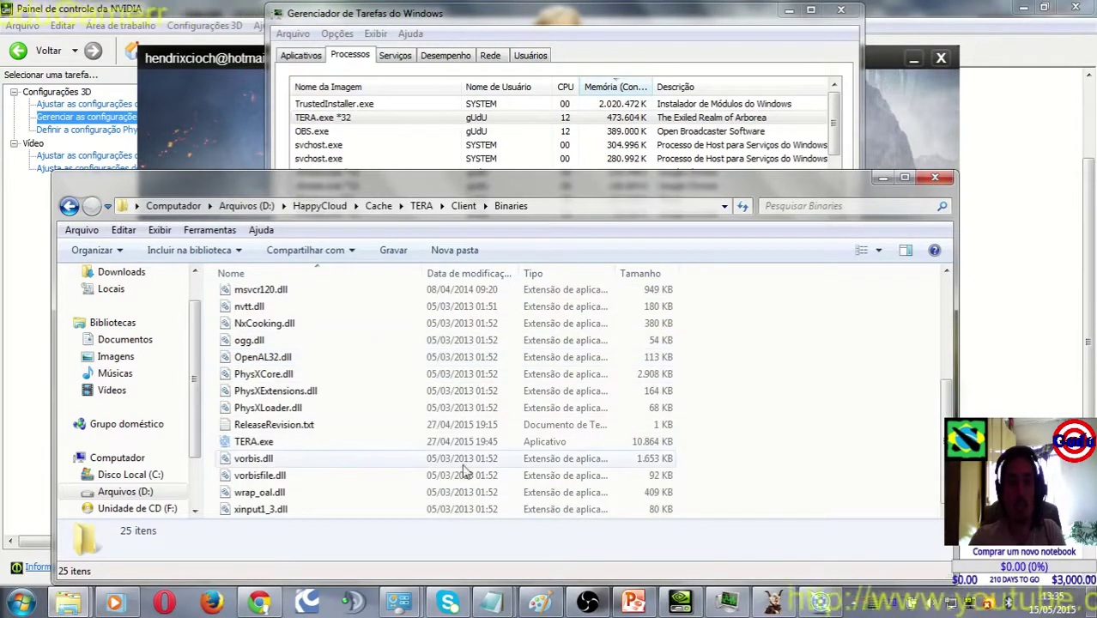
click(633, 443)
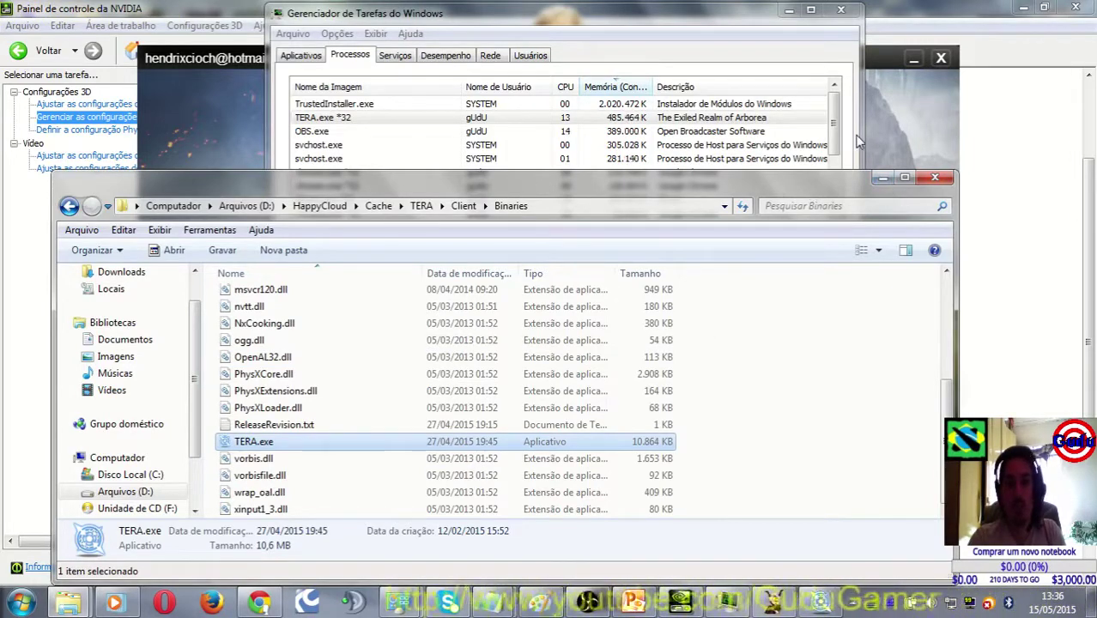
click(934, 178)
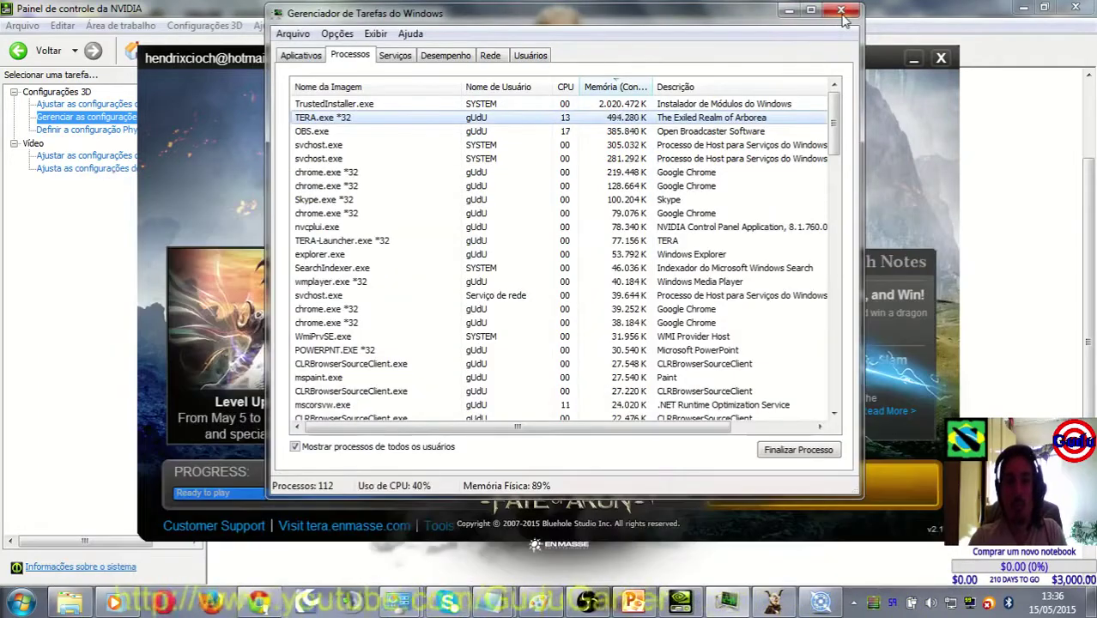
click(842, 13)
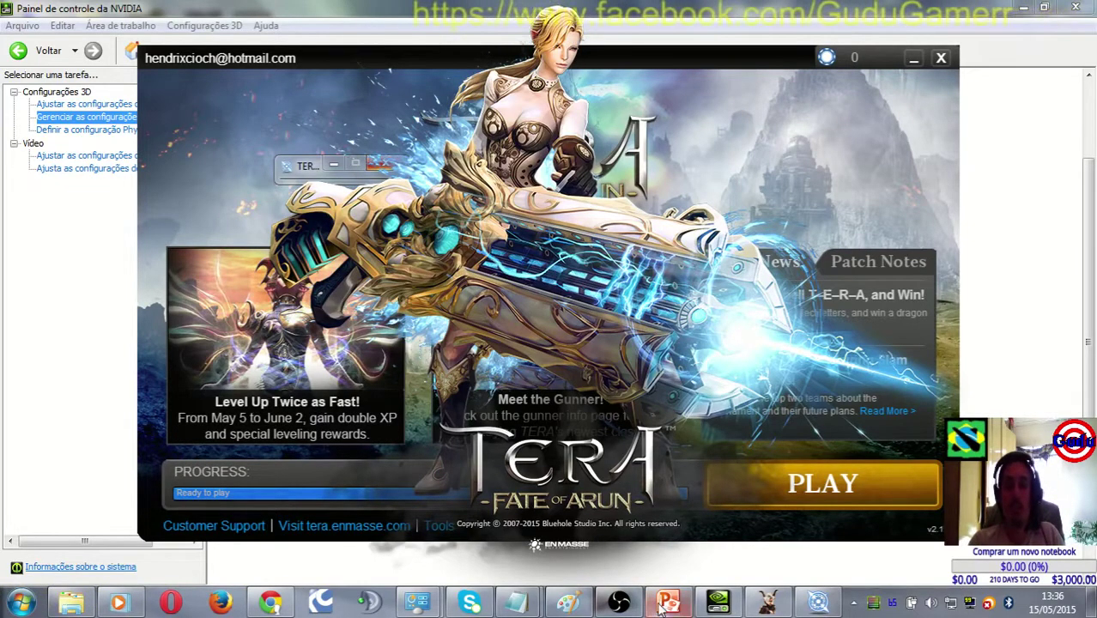
Switch to NVIDIA Control Panel, review the program settings for TERA and close the control panel
click(718, 604)
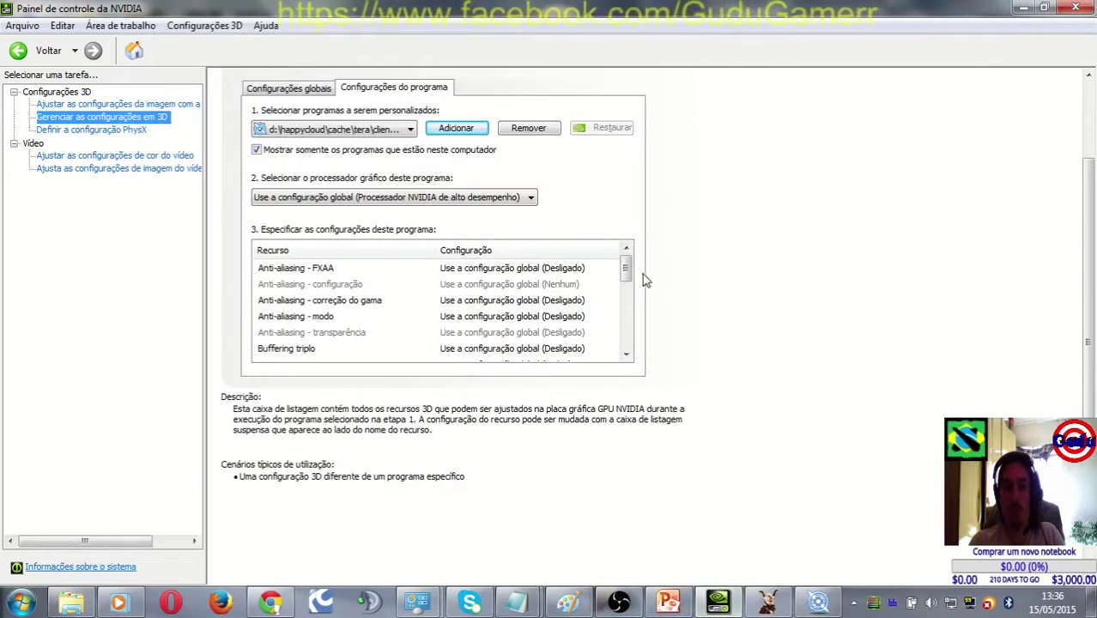
scroll(627, 309, down, 5)
scroll(627, 309, up, 5)
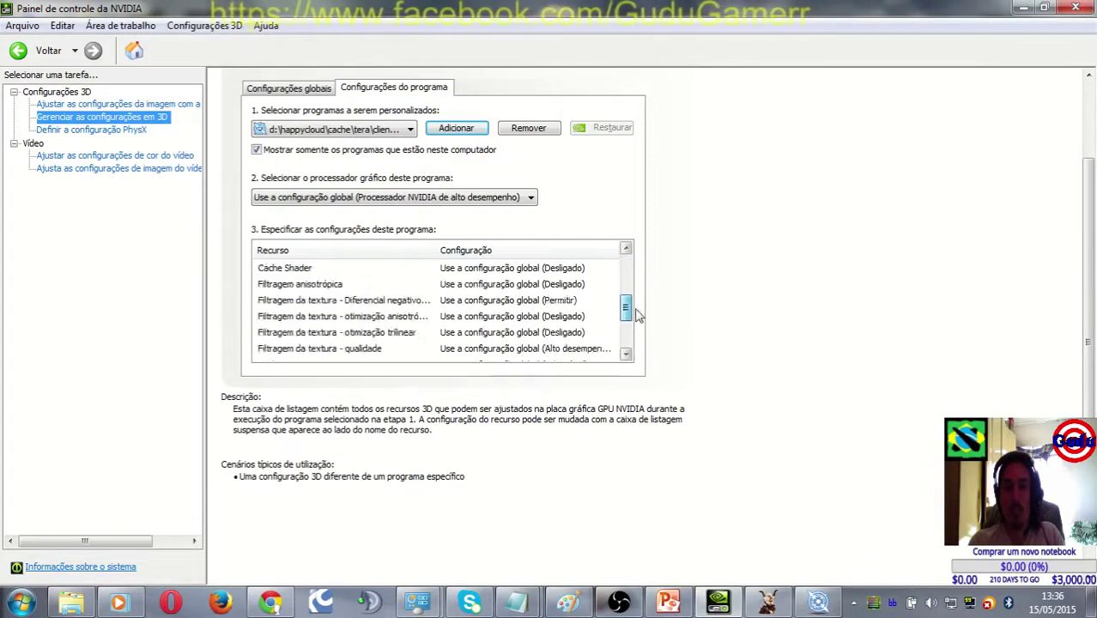
click(1086, 6)
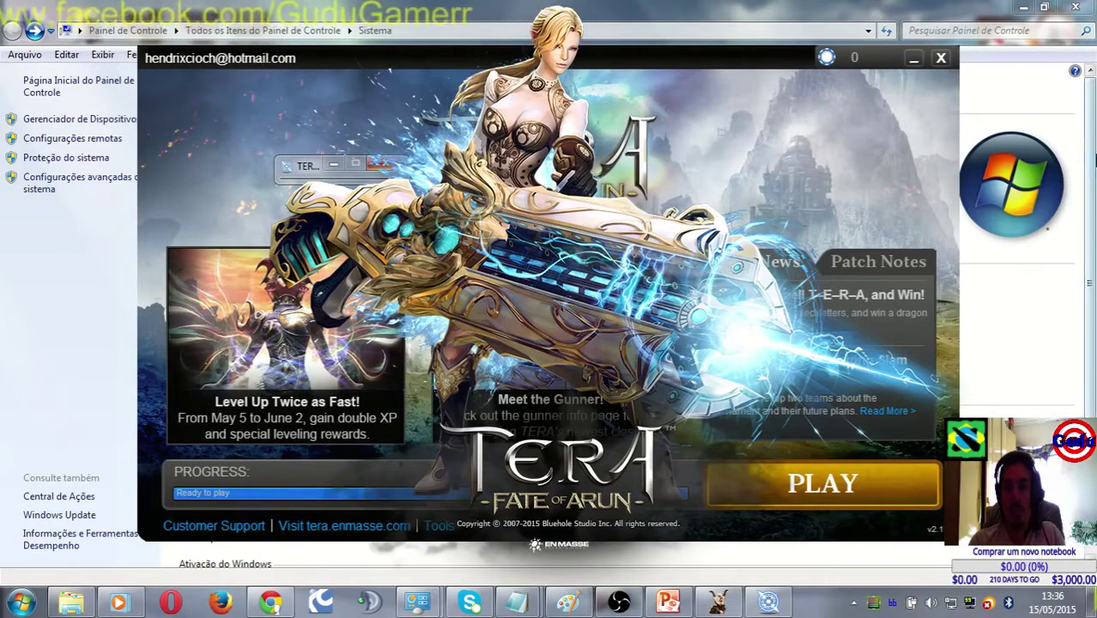
Bring up the System window, check the Windows Update installation progress and return to the System window
click(1092, 163)
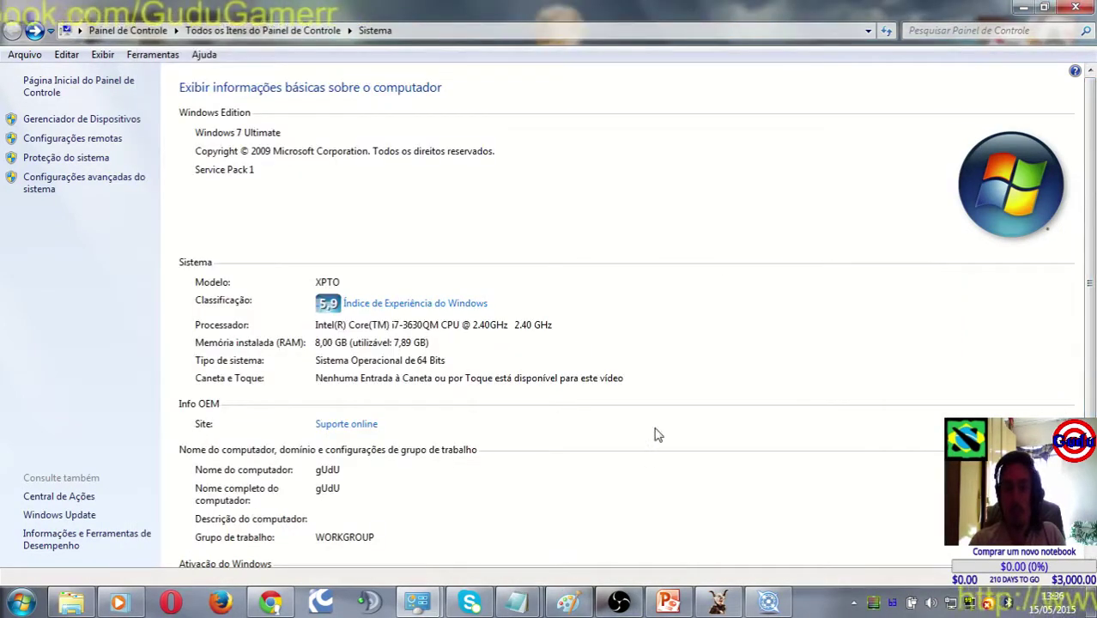
mouse_move(418, 601)
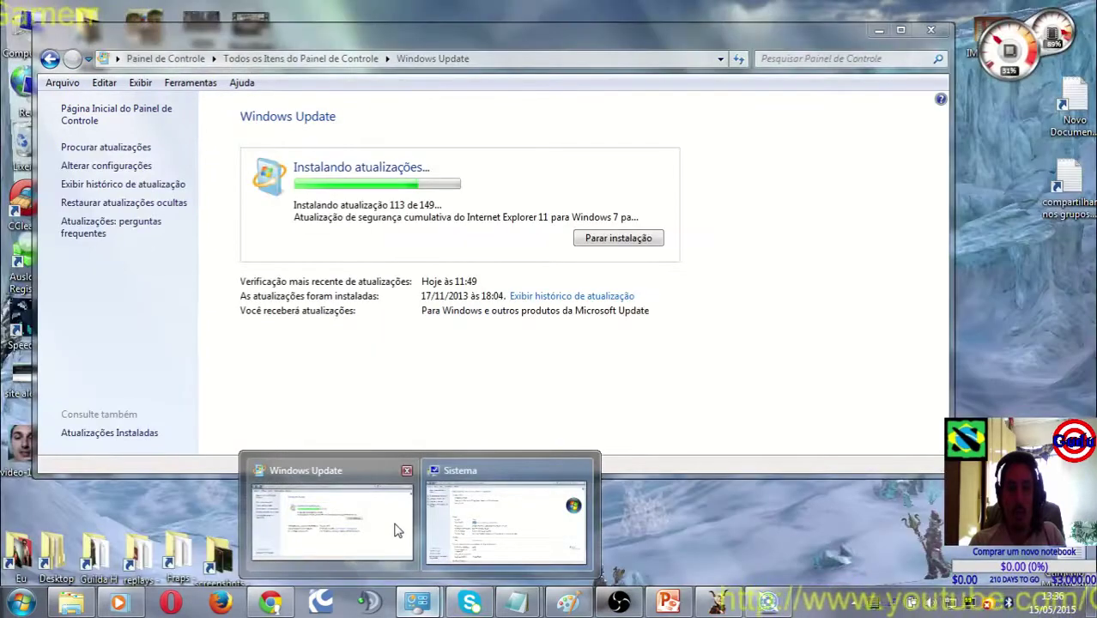
click(398, 530)
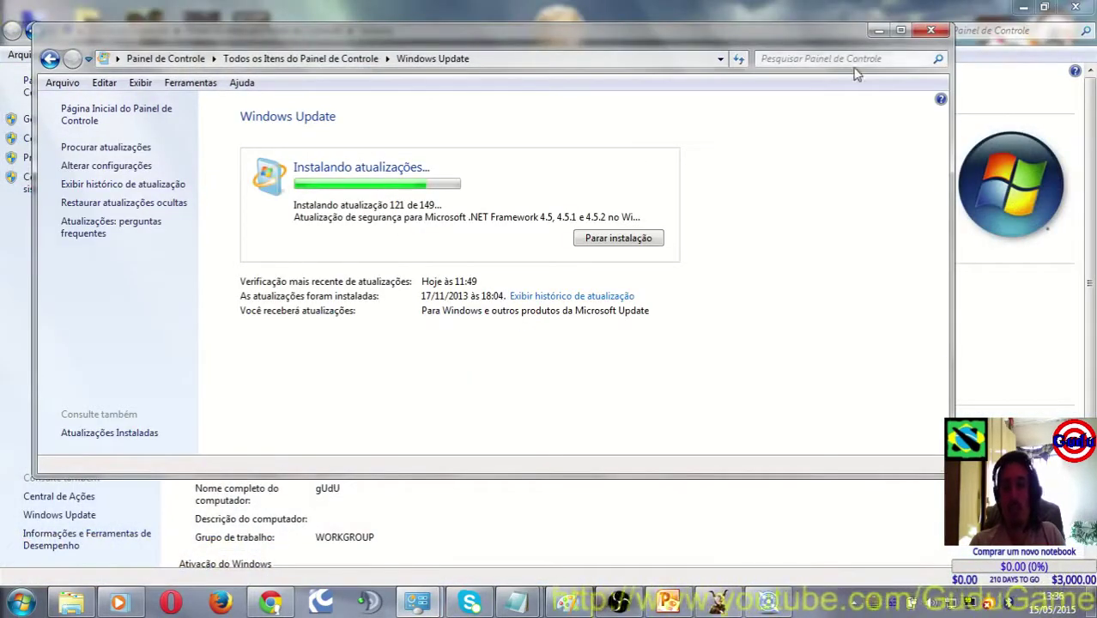
click(846, 6)
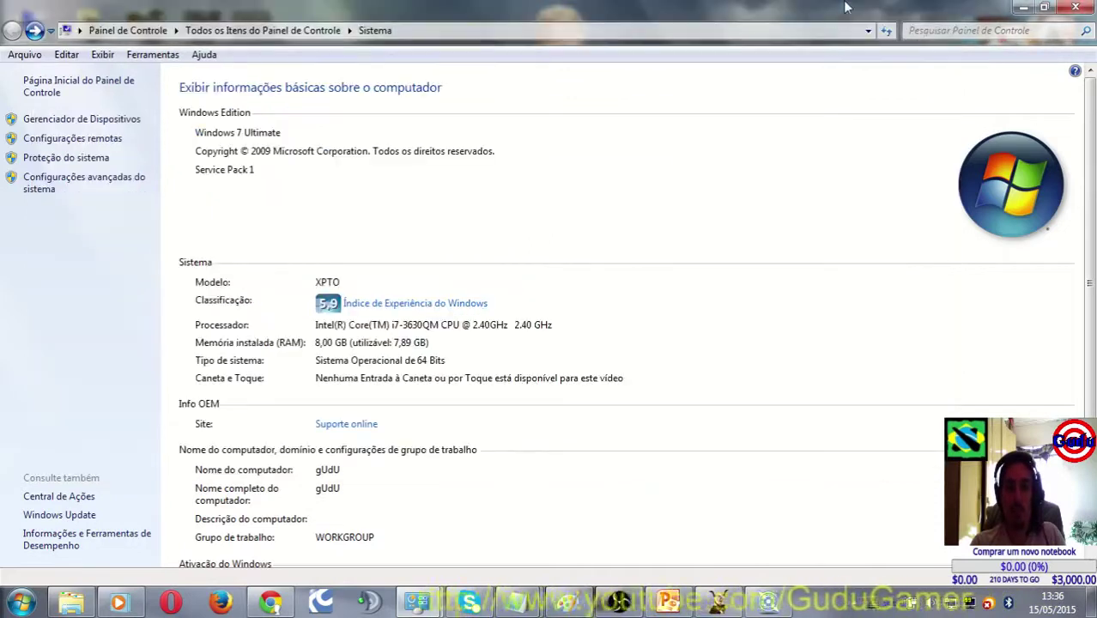
Switch to the TERA game window and check the recording in Open Broadcaster Software
click(769, 604)
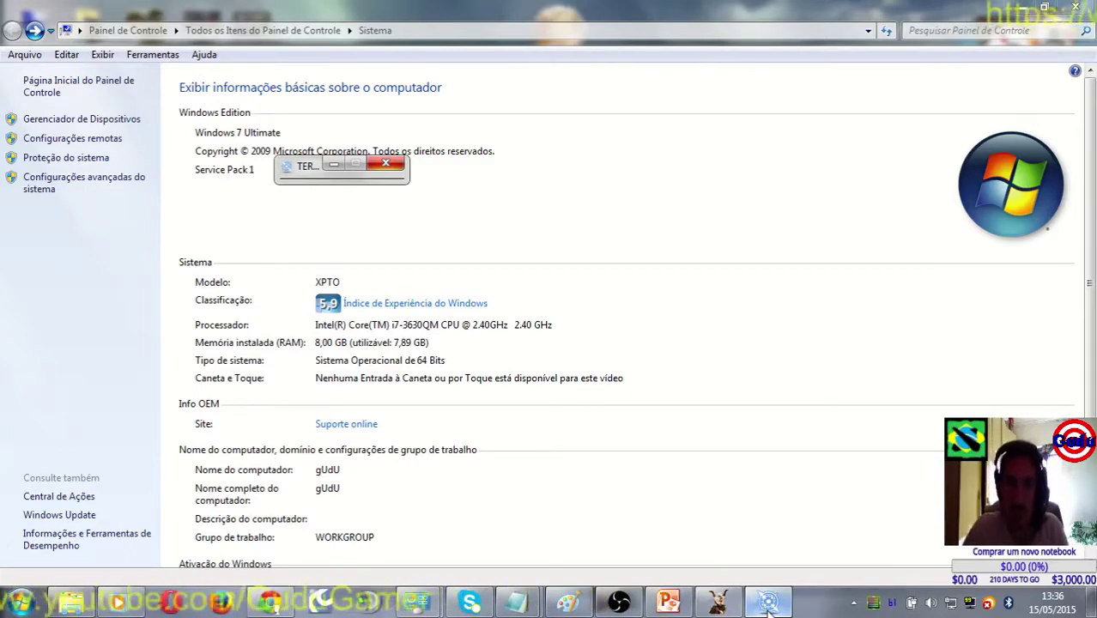
click(619, 604)
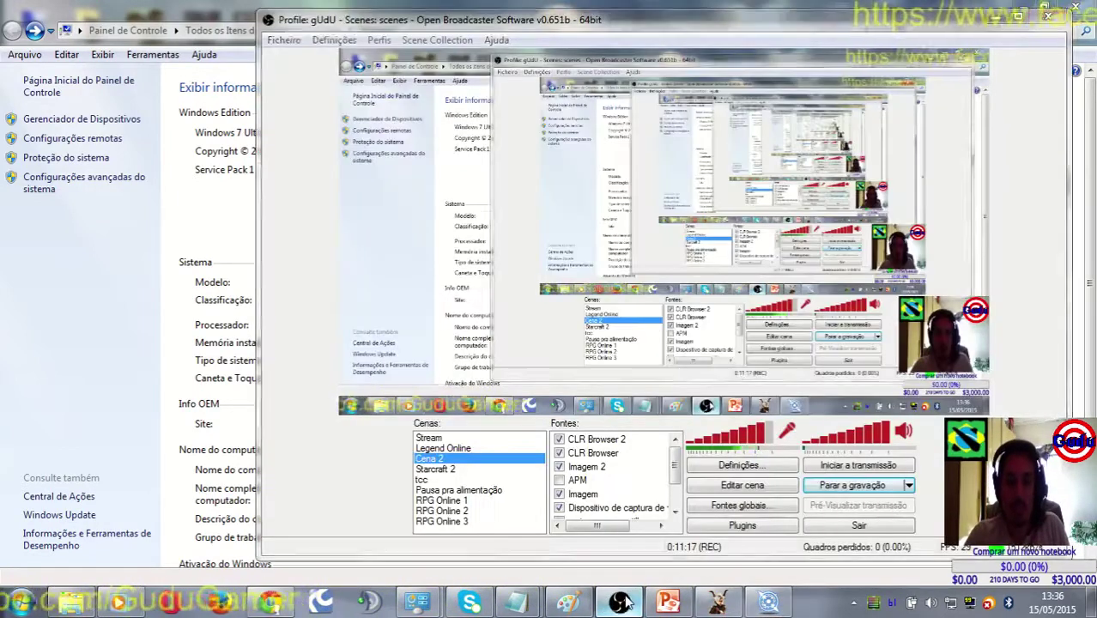
click(626, 523)
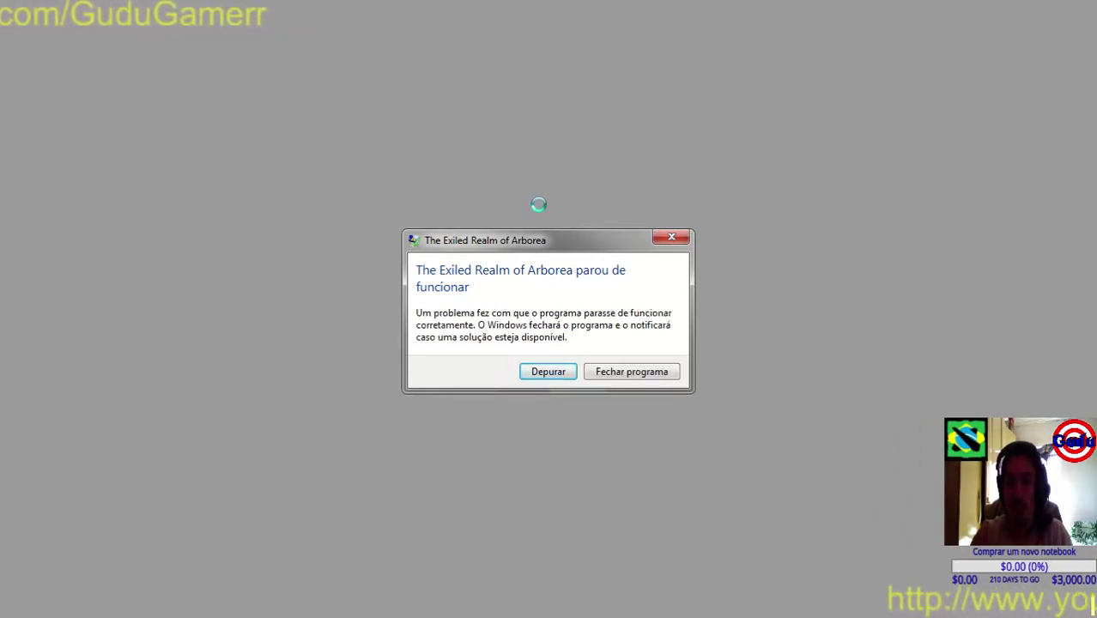
Dismiss the game's crash dialog and the TERA Error Log, and start the game again from the launcher
click(670, 238)
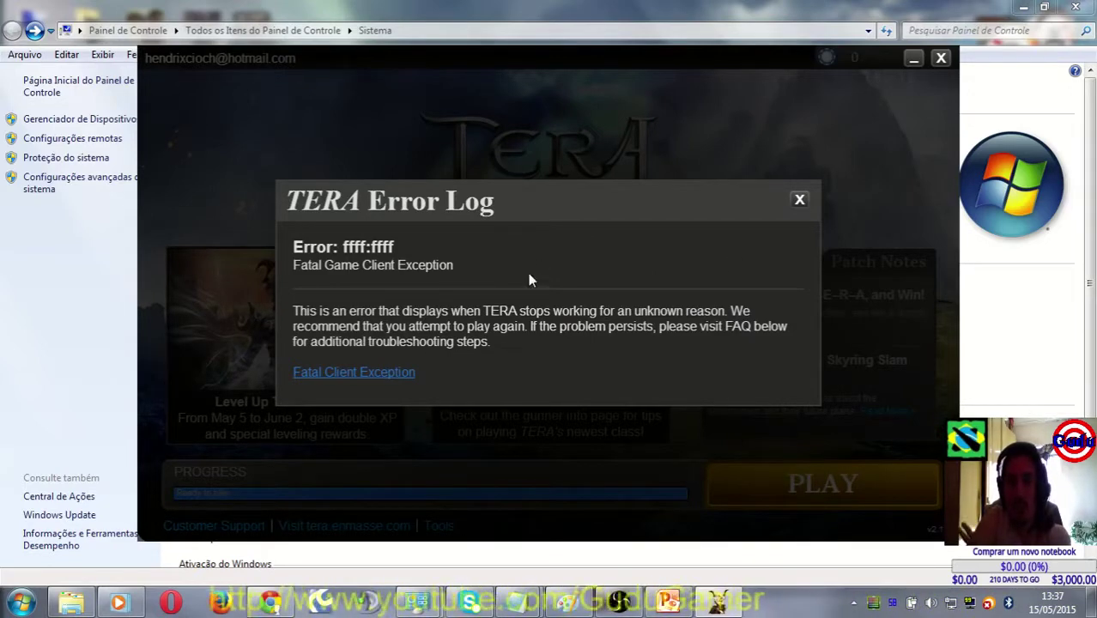
click(803, 205)
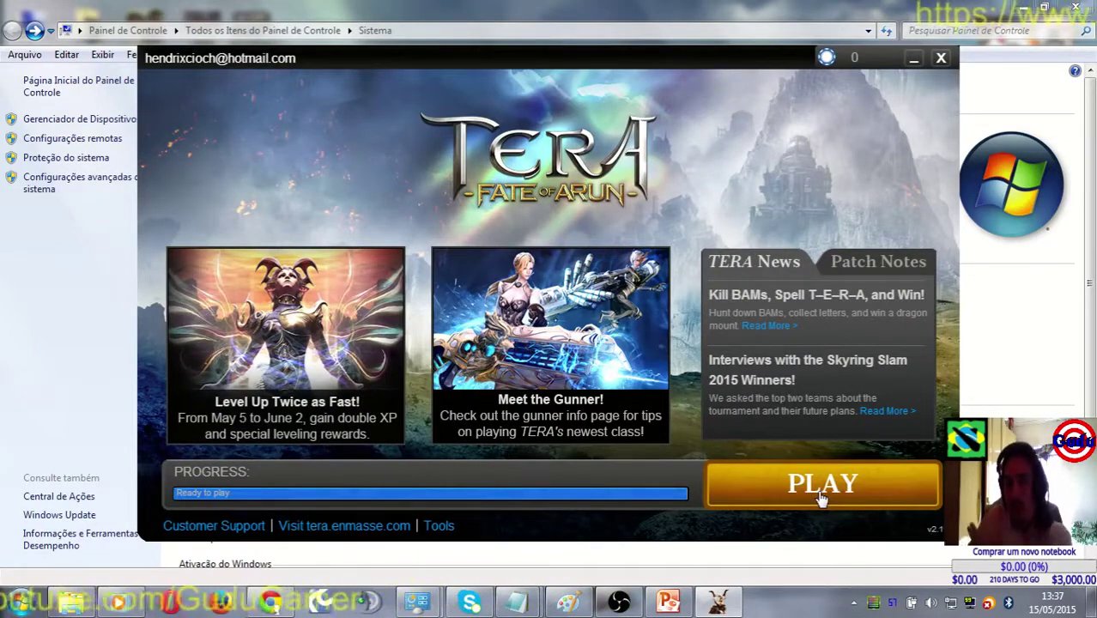
click(820, 495)
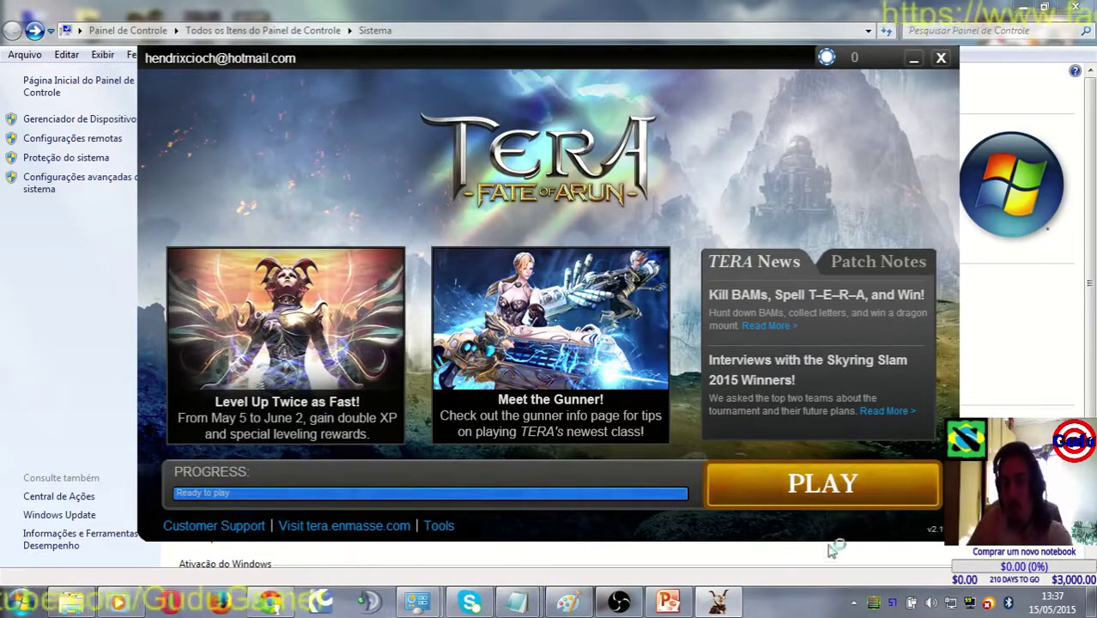
click(820, 488)
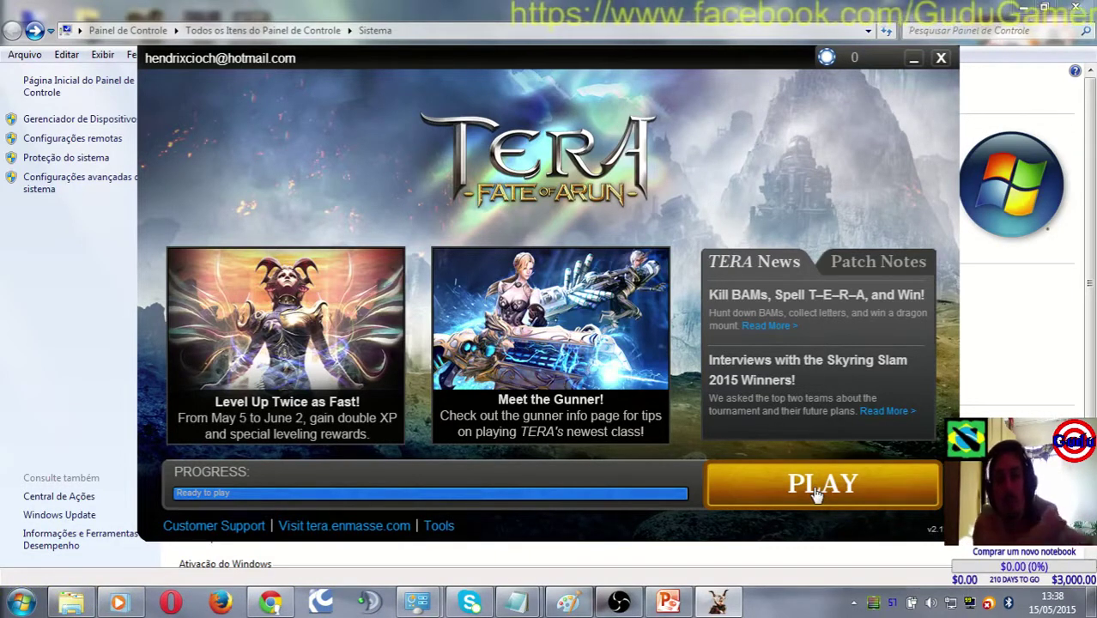